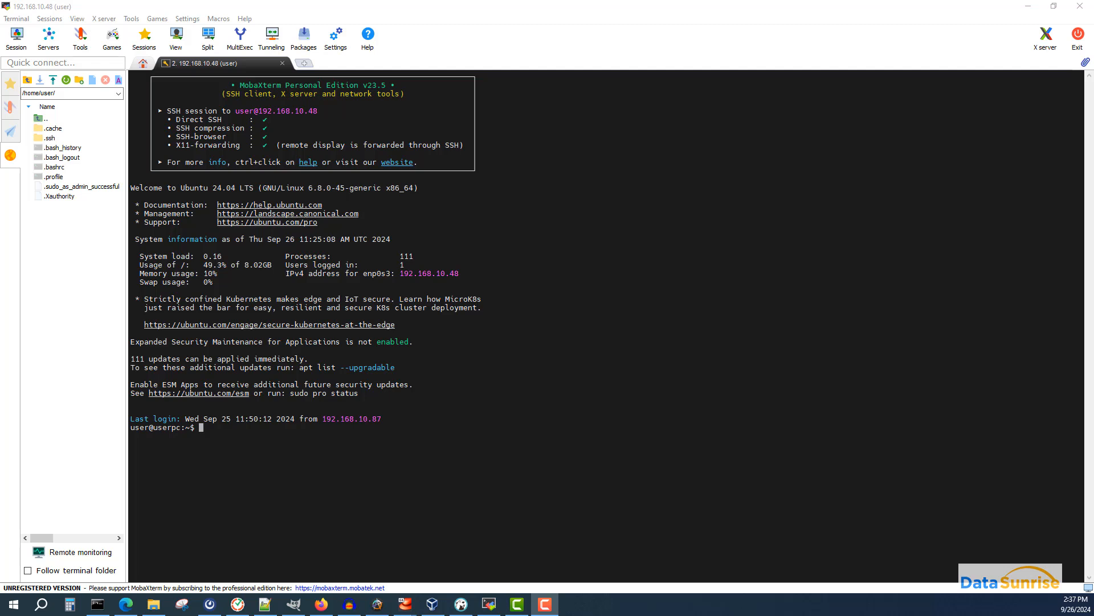
- Clear the SSH terminal screen with the clear command
{"action": "left_click", "coordinate": [1014, 285]}
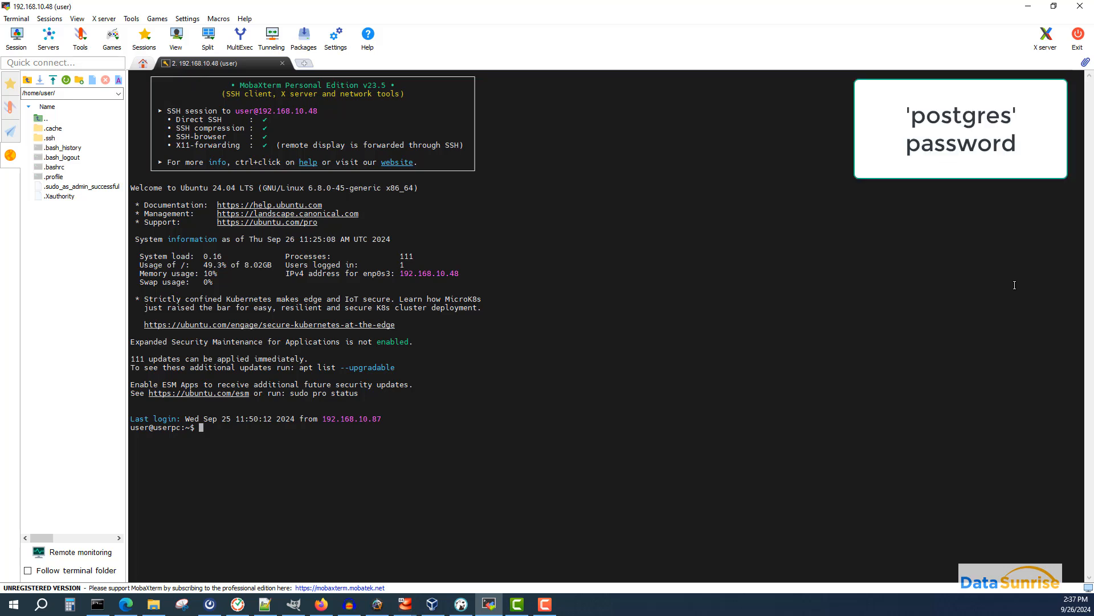
{"action": "type", "text": "clear"}
{"action": "key", "text": "Return"}
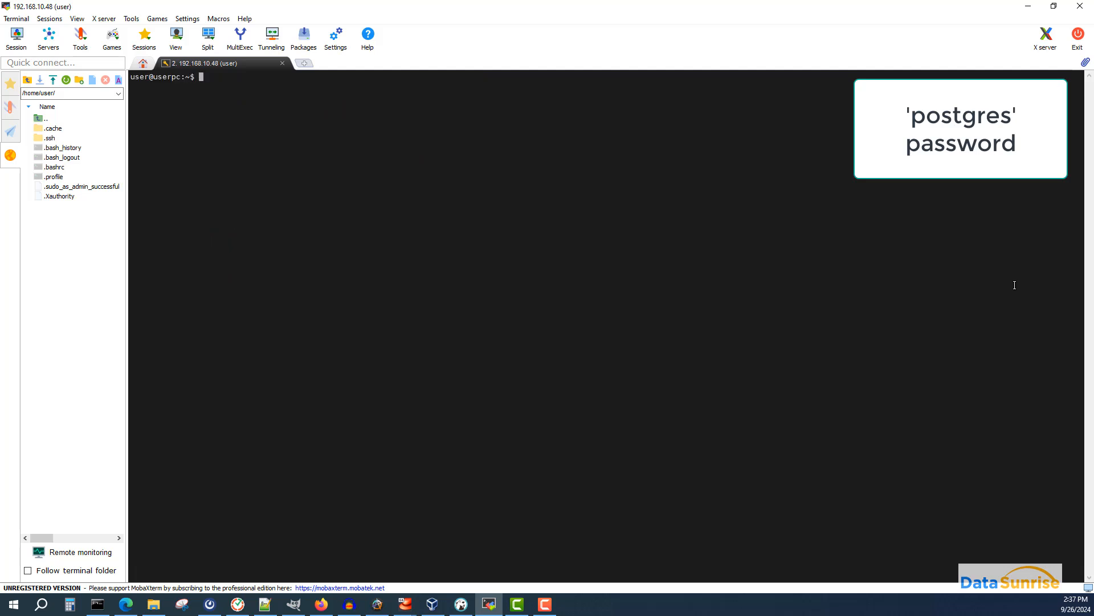
- Start psql as the postgres user with sudo -u postgres psql, entering the sudo password
{"action": "right_click", "coordinate": [1015, 285]}
{"action": "key", "text": "Return"}
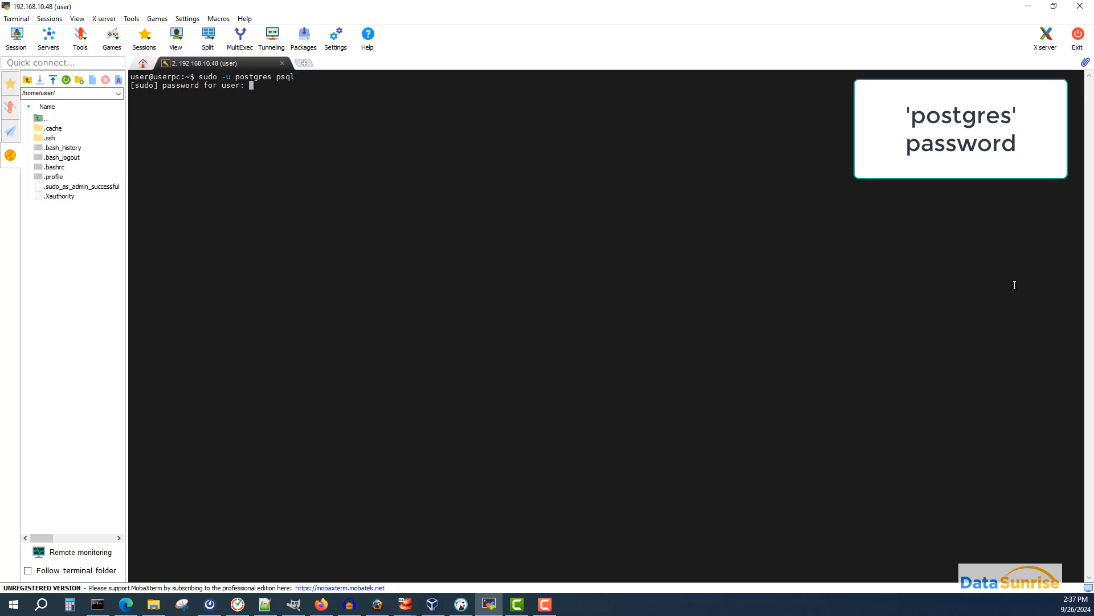
{"action": "key", "text": "Return"}
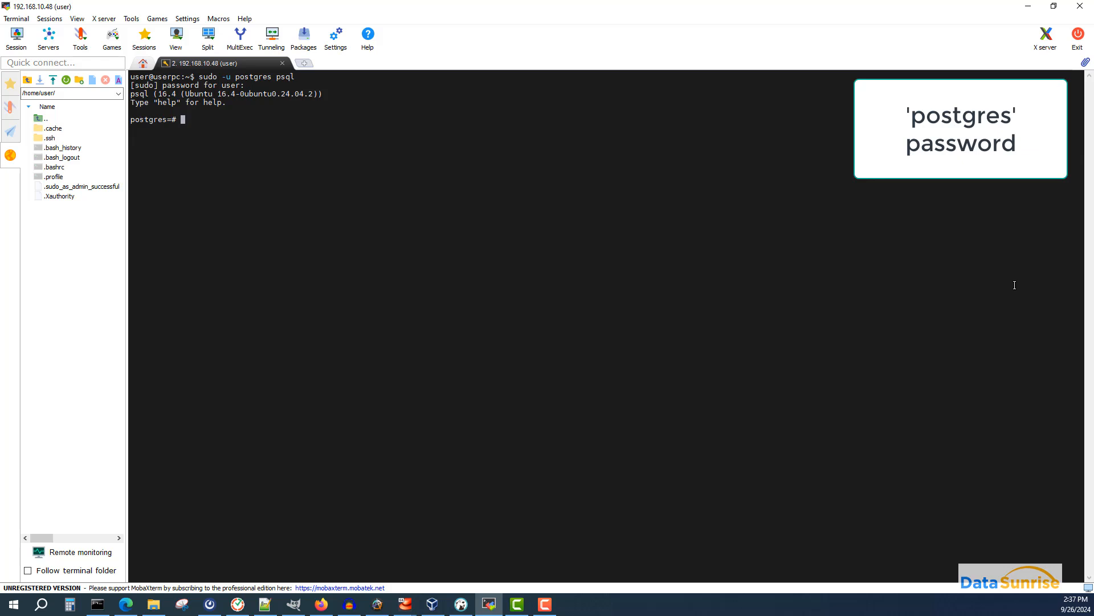
- Set a new password for the postgres user with ALTER USER postgres WITH PASSWORD, then quit psql
{"action": "type", "text": "ALTER USER postgres WITH PASSWOR"}
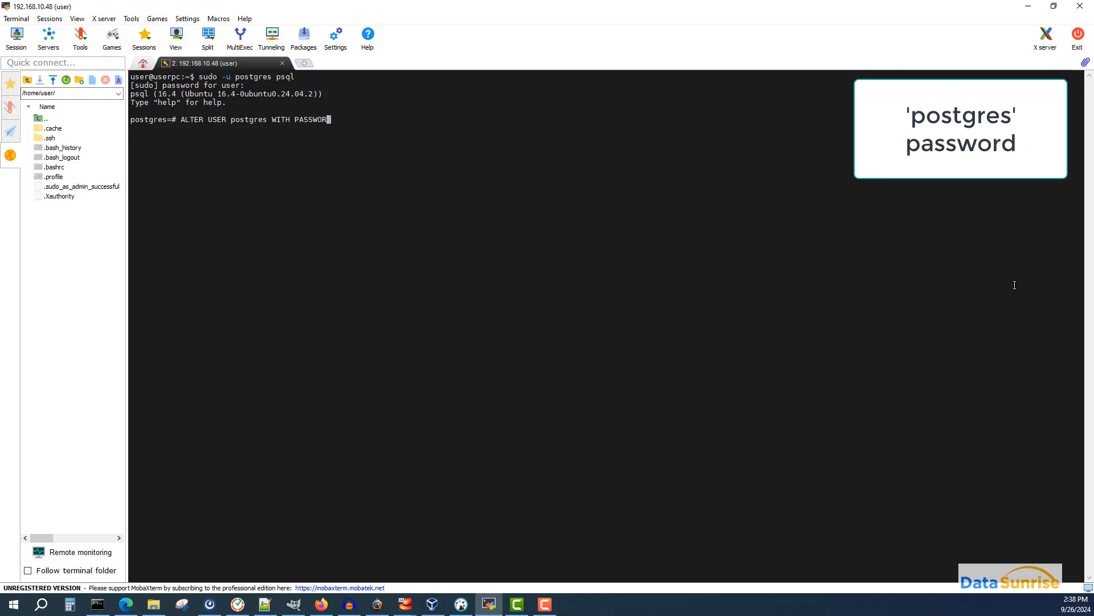
{"action": "type", "text": "D 'pass';"}
{"action": "key", "text": "Return"}
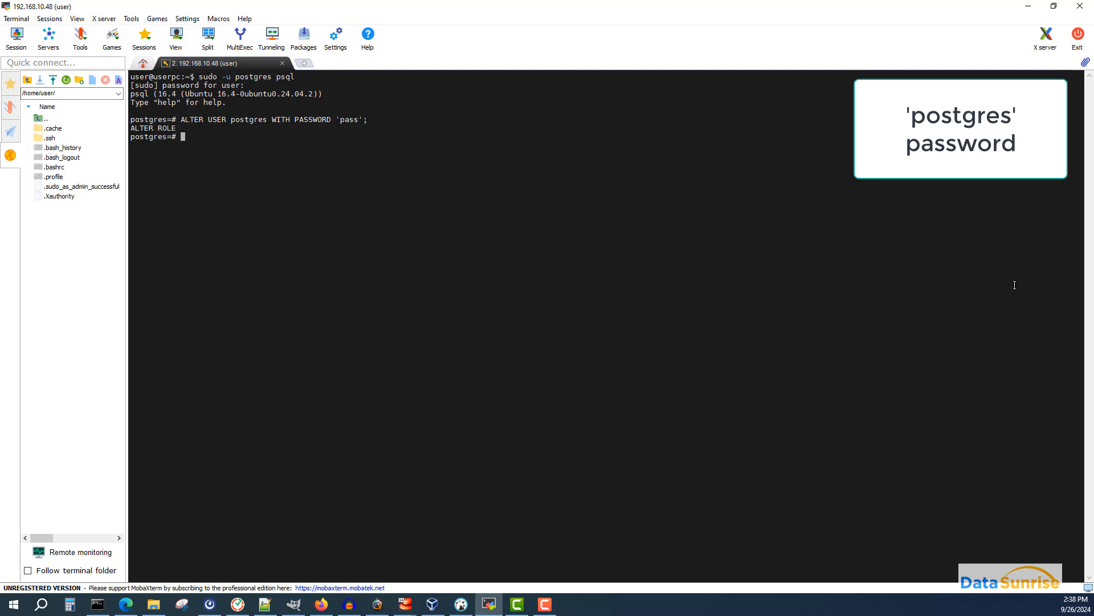
{"action": "type", "text": "\\q"}
{"action": "key", "text": "Return"}
- Switch to the Windows command prompt and connect with psql -h 192.168.10.48 -U postgres -d my_database, entering the password
{"action": "key", "text": "alt+Tab"}
{"action": "left_click_drag", "start_coordinate": [1093, 342], "coordinate": [620, 210]}
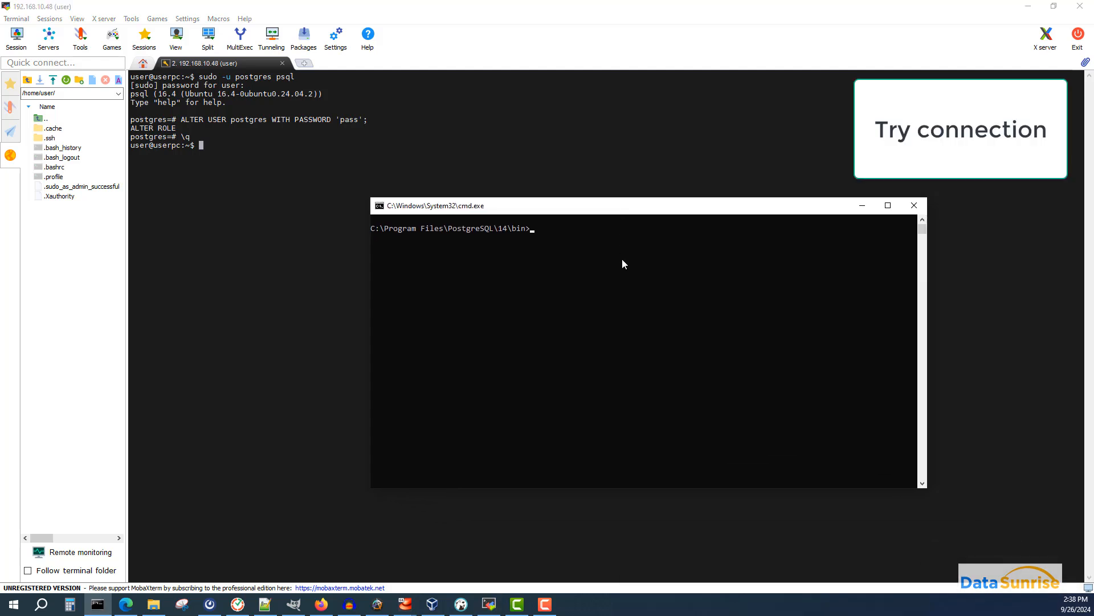
{"action": "type", "text": "psql -h 192.168.10.48 -U postgres -d my_database"}
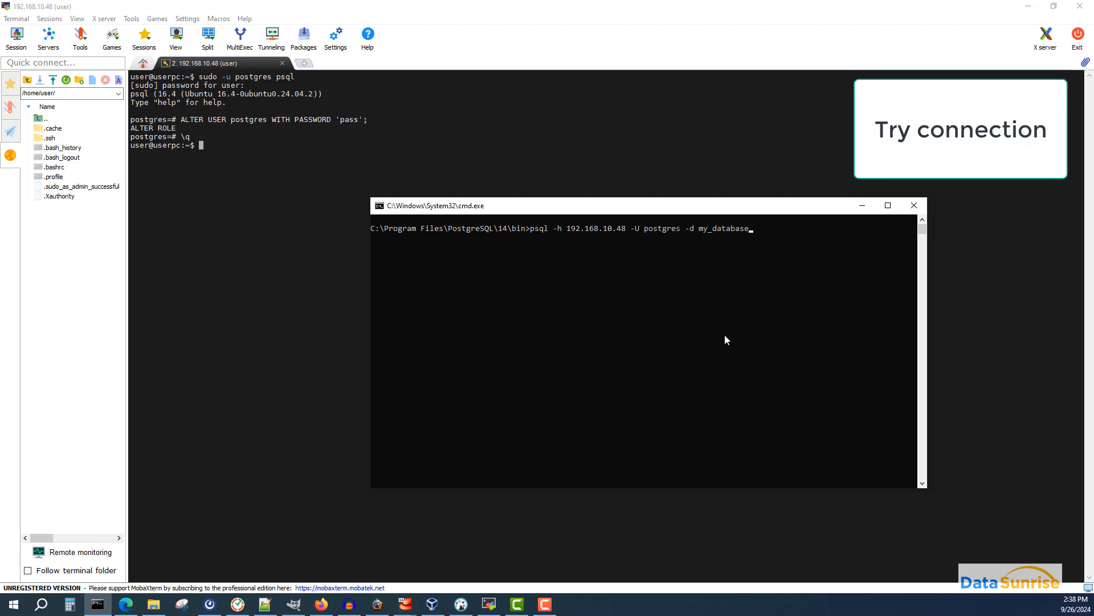
{"action": "key", "text": "Return"}
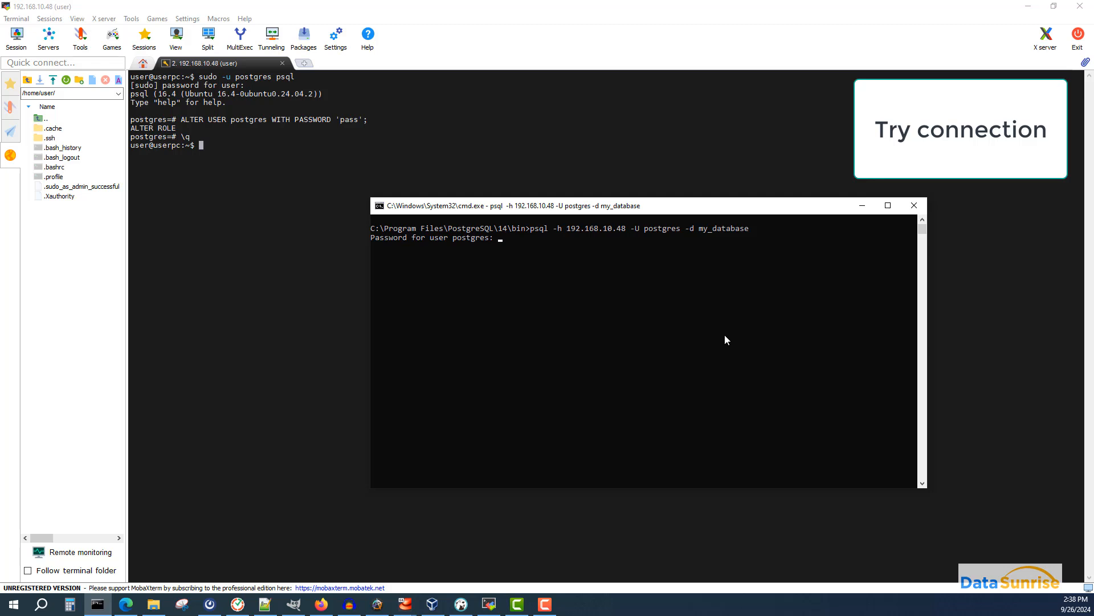
{"action": "key", "text": "Return"}
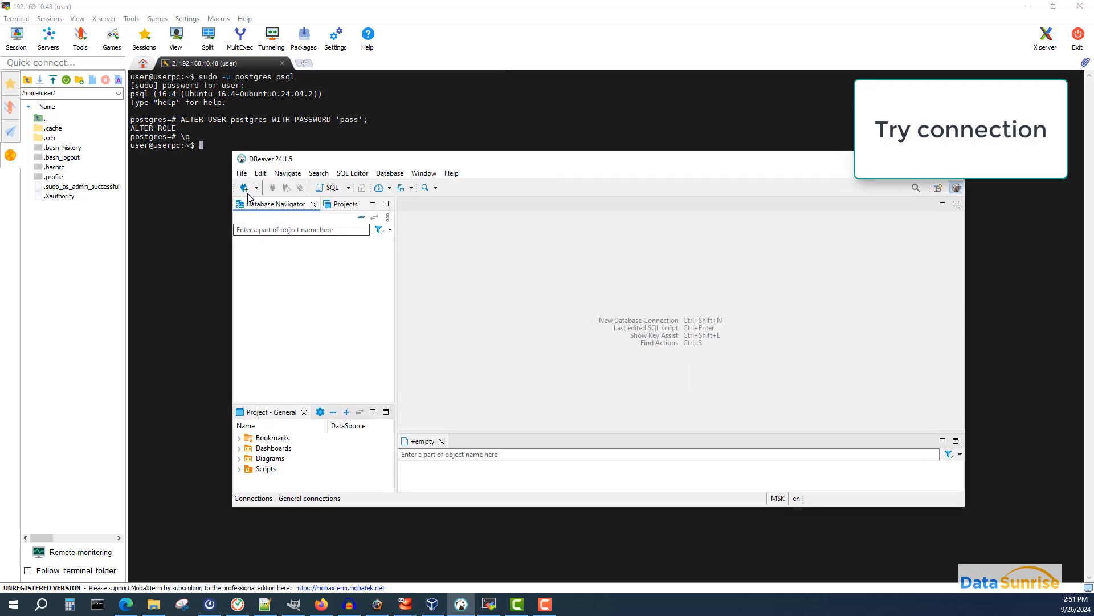
- In DBeaver, create a new PostgreSQL connection and set its host to 192.168.10.48
{"action": "left_click", "coordinate": [244, 188]}
{"action": "double_click", "coordinate": [732, 221]}
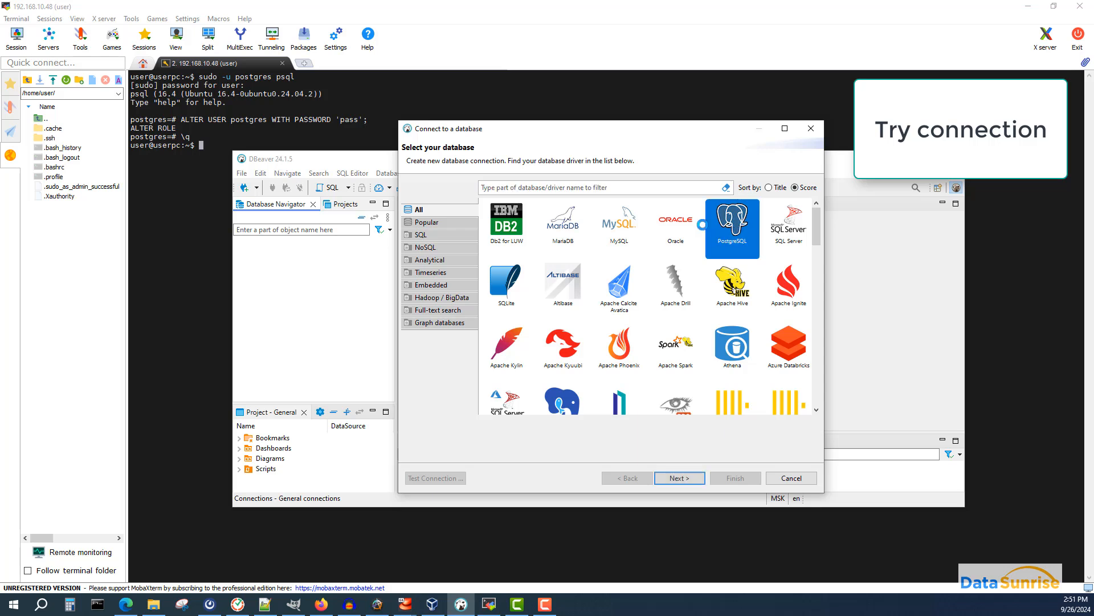
{"action": "double_click", "coordinate": [457, 239]}
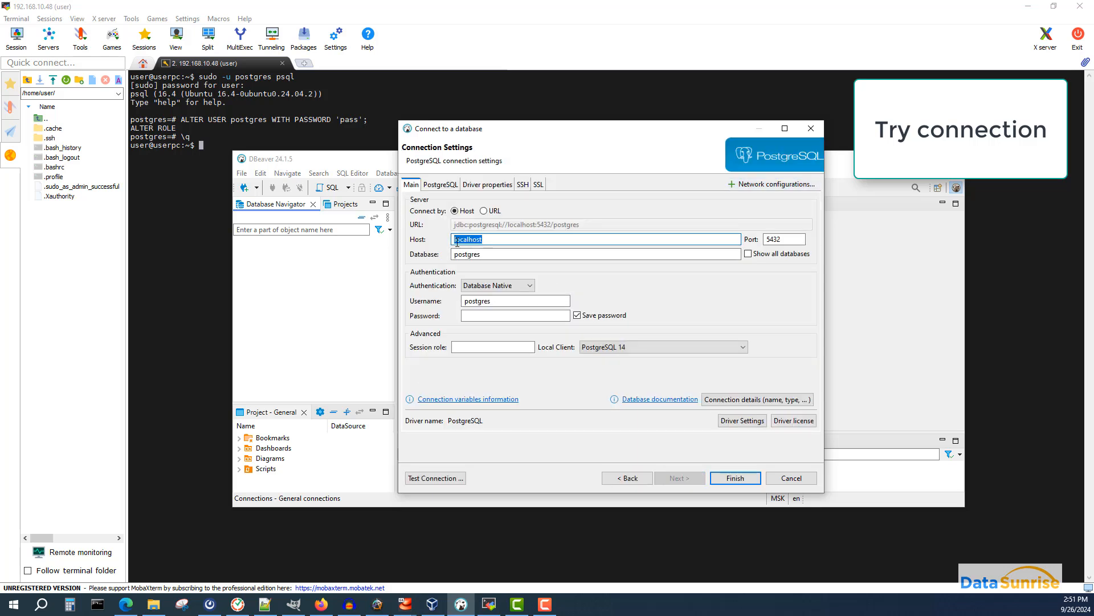
{"action": "type", "text": "192.168"}
{"action": "type", "text": ".48"}
{"action": "key", "text": "BackSpace"}
{"action": "key", "text": "BackSpace"}
{"action": "type", "text": "10.48"}
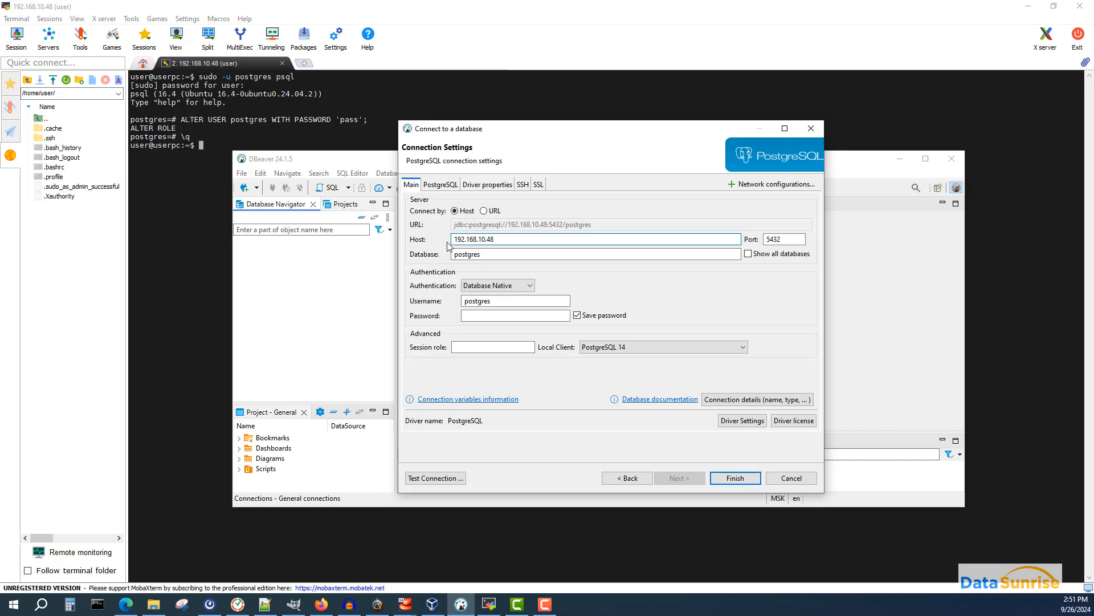
- Enter the postgres user's password and enable showing all databases
{"action": "left_click", "coordinate": [487, 317]}
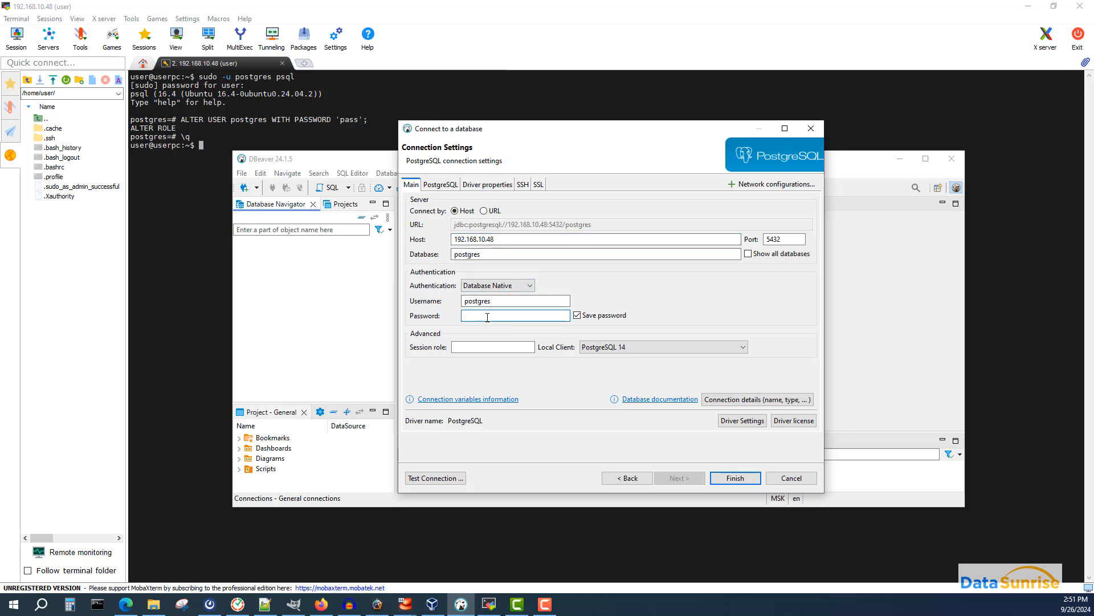
{"action": "type", "text": "pass"}
{"action": "left_click", "coordinate": [748, 253]}
- Test the connection, dismiss the result, and finish creating the connection
{"action": "left_click", "coordinate": [436, 478]}
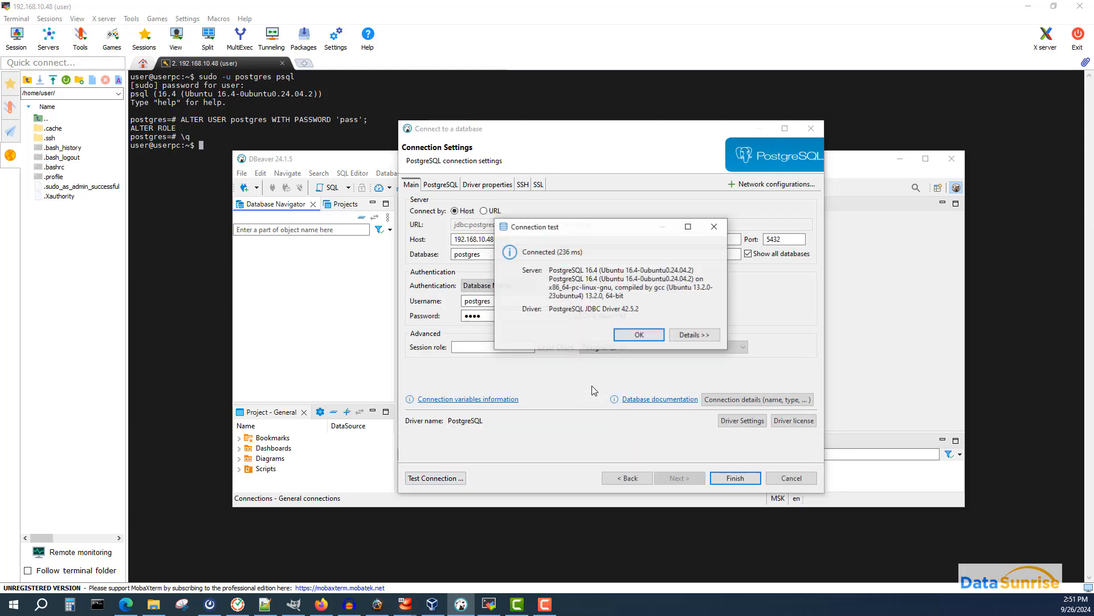
{"action": "left_click", "coordinate": [634, 335]}
{"action": "left_click", "coordinate": [721, 479]}
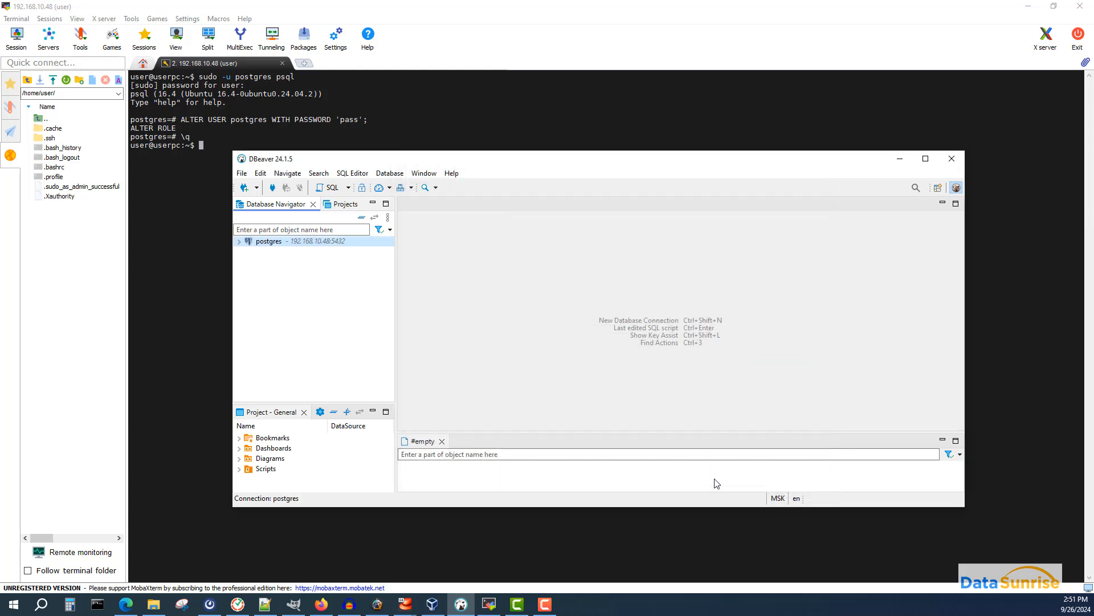
- Browse the new connection down to my_database's public schema tables, then close DBeaver
{"action": "left_click", "coordinate": [241, 242]}
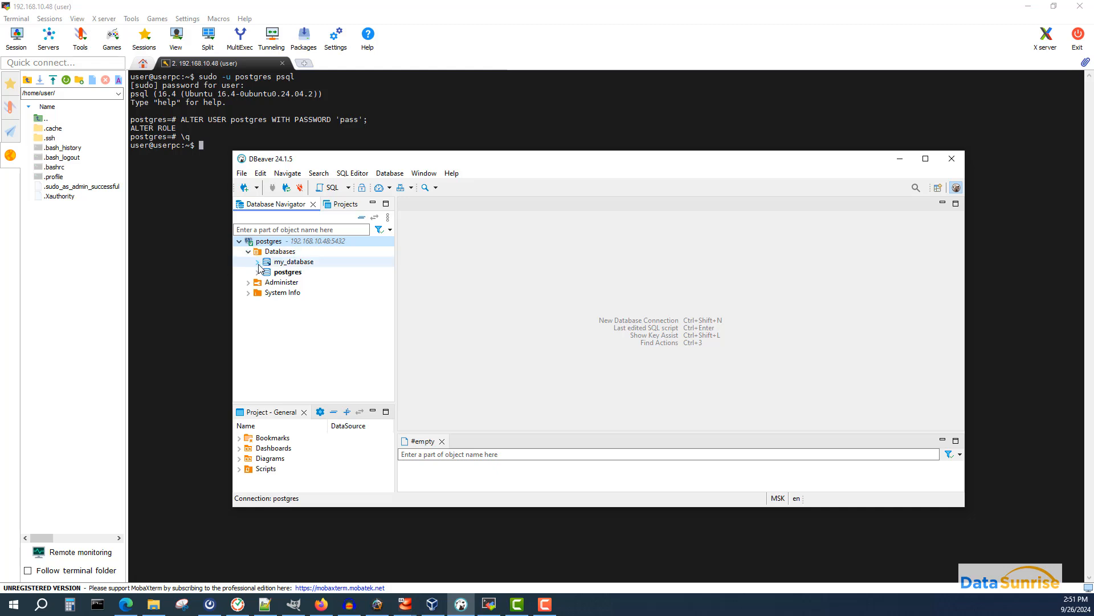
{"action": "left_click", "coordinate": [258, 263]}
{"action": "left_click", "coordinate": [266, 273]}
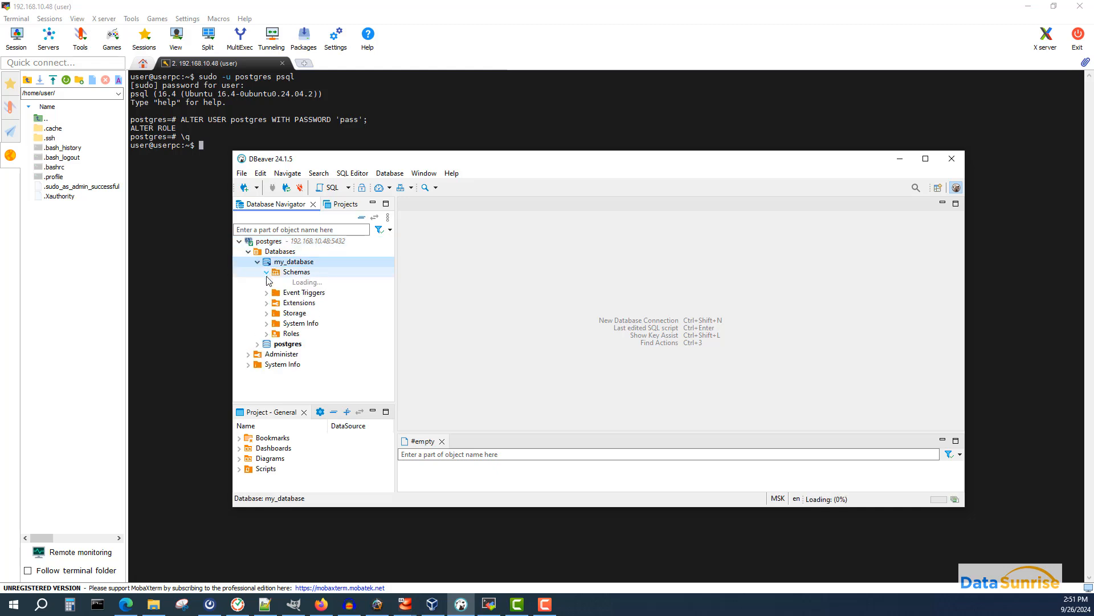
{"action": "left_click", "coordinate": [275, 282]}
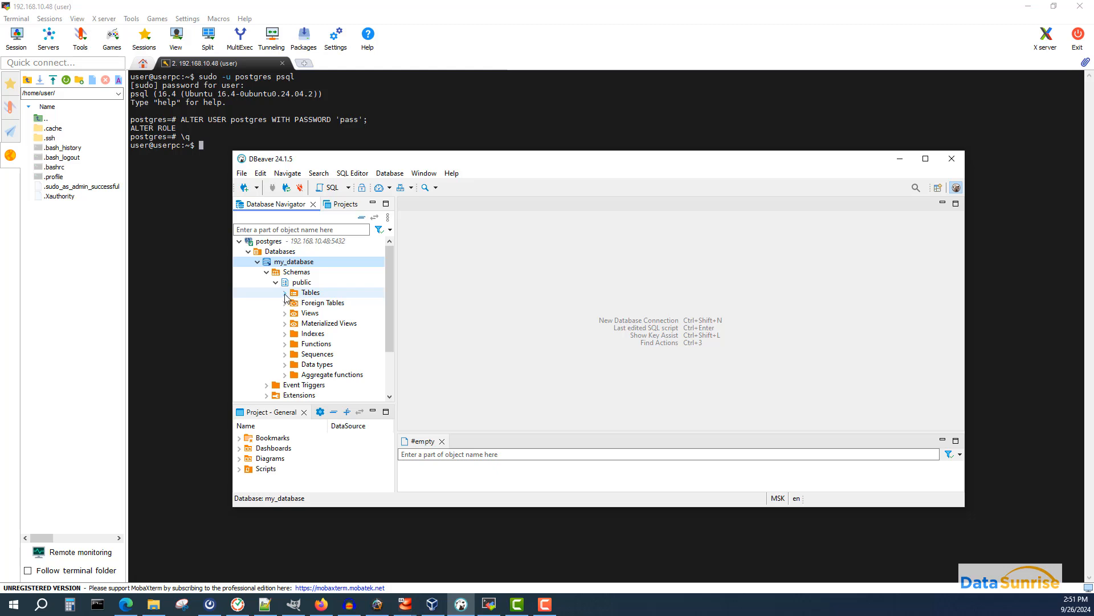
{"action": "left_click", "coordinate": [286, 293]}
{"action": "left_click", "coordinate": [322, 302]}
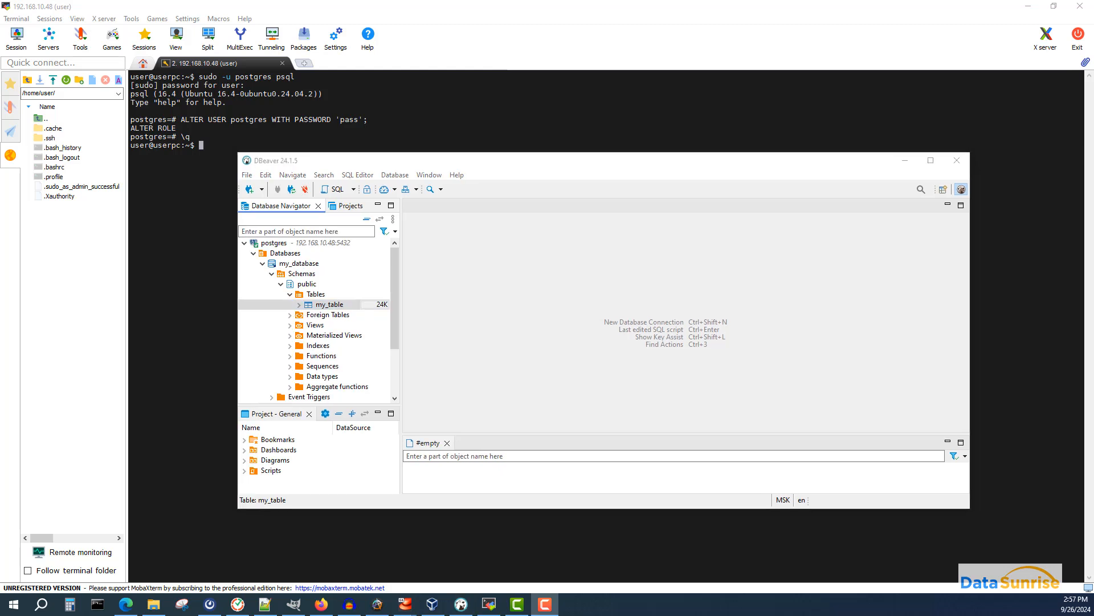
{"action": "left_click", "coordinate": [956, 162]}
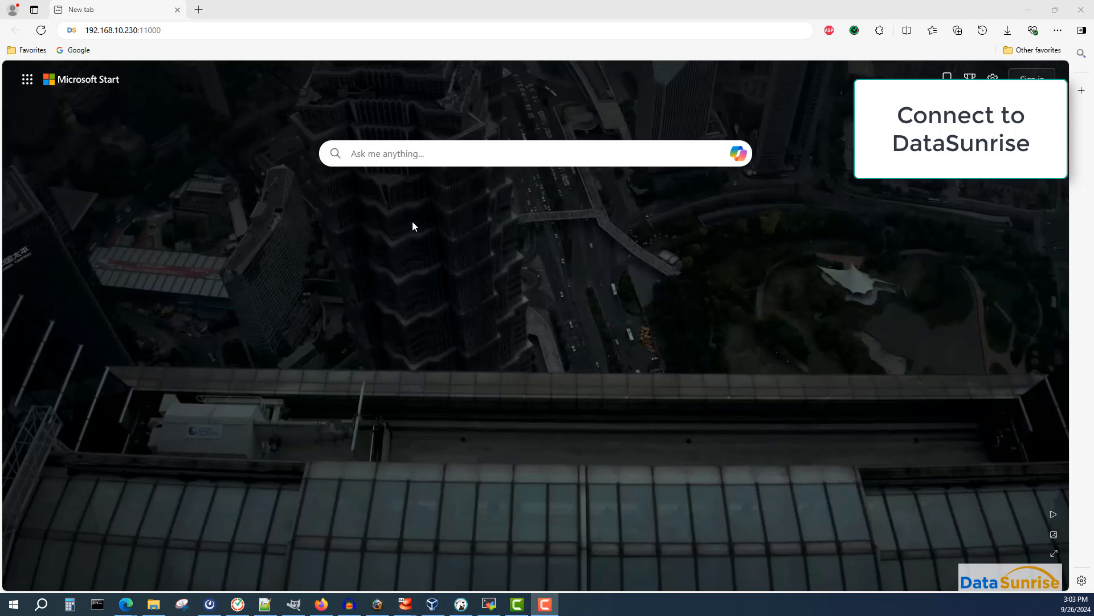
- Open the DataSunrise console at 192.168.10.230:11000 in the browser and log in as admin
{"action": "left_click", "coordinate": [175, 33]}
{"action": "key", "text": "Return"}
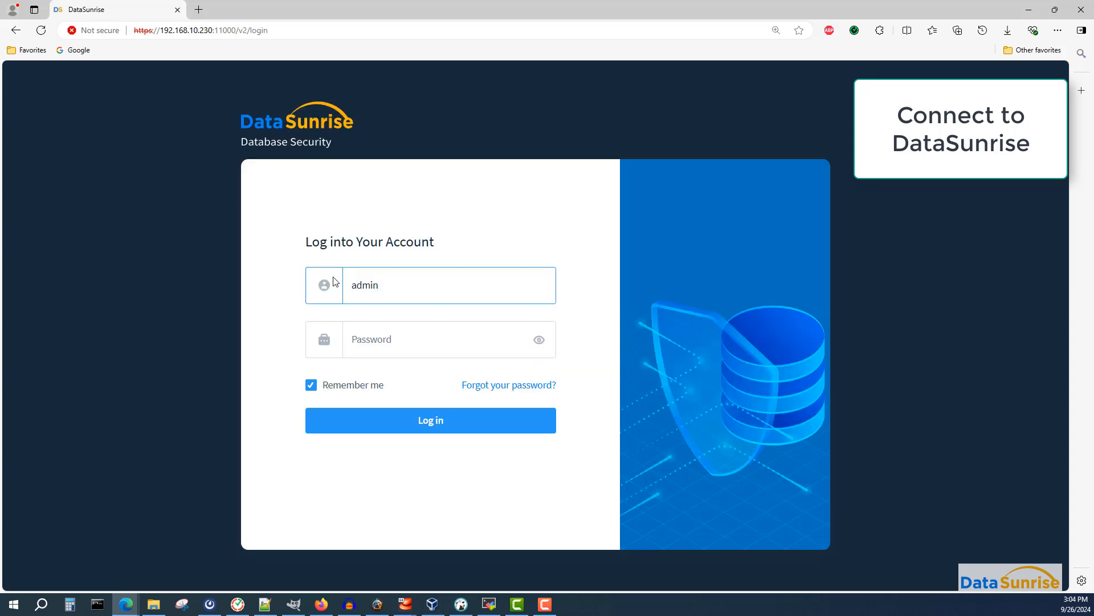
{"action": "left_click", "coordinate": [407, 352]}
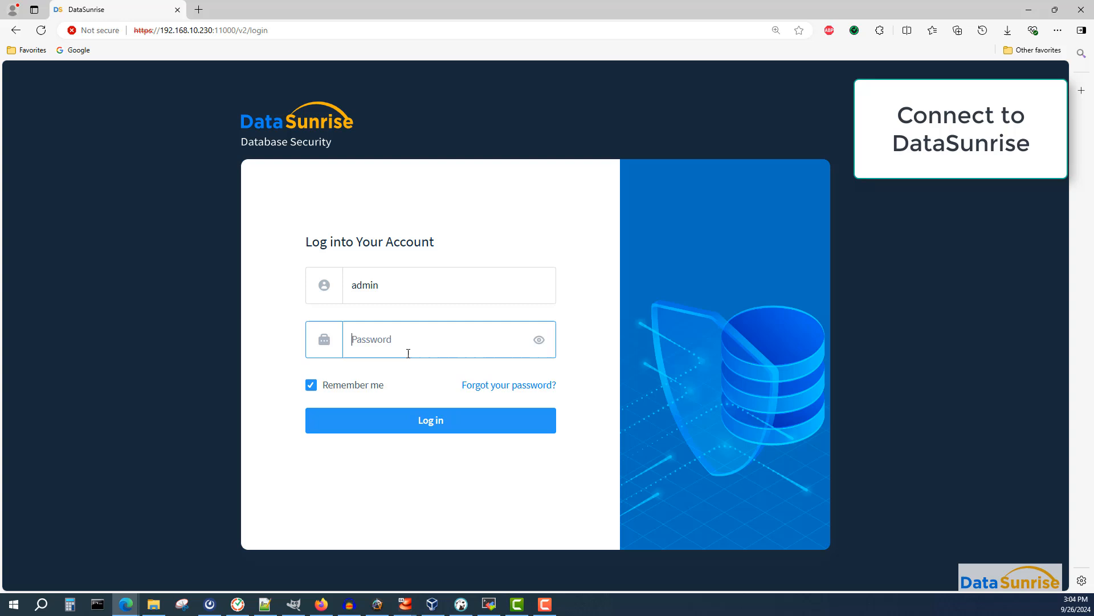
{"action": "left_click", "coordinate": [433, 428]}
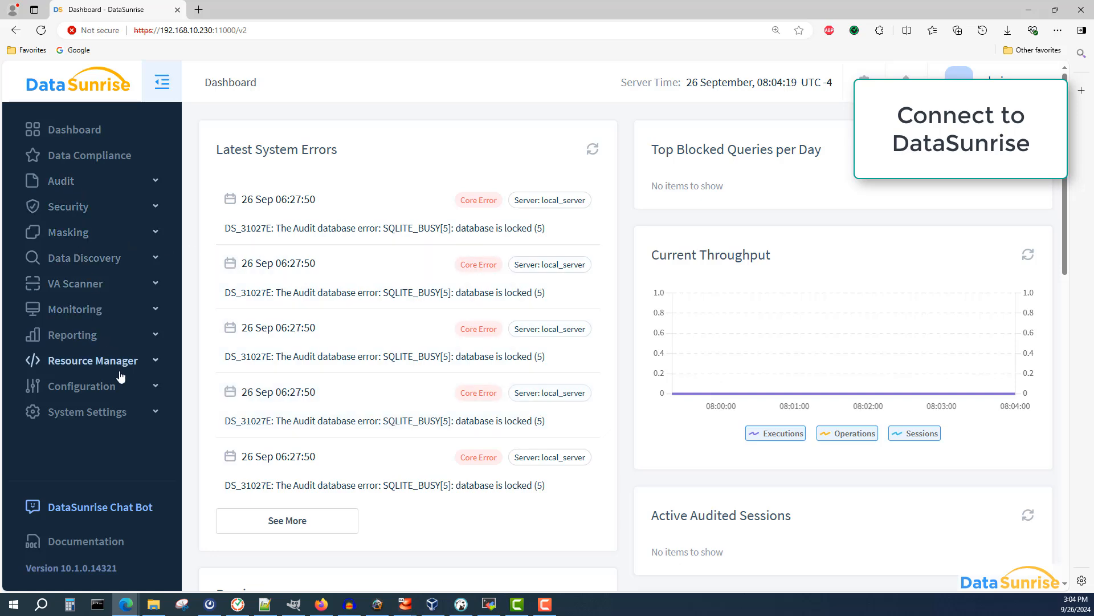
- Start adding a new database under Configuration's Databases and set its type to PostgreSQL
{"action": "left_click", "coordinate": [113, 388]}
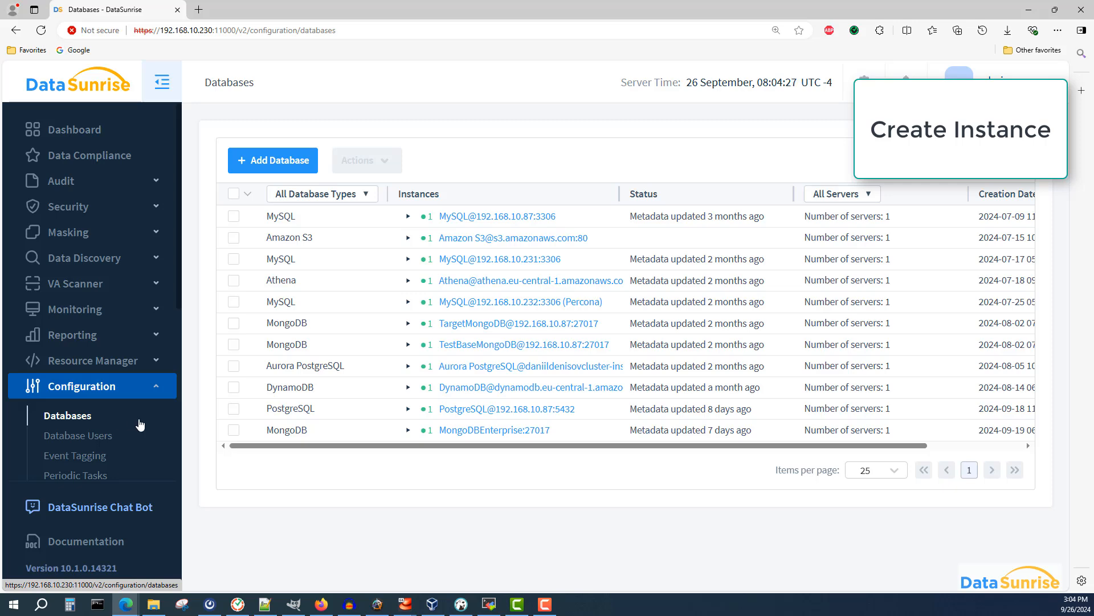
{"action": "left_click", "coordinate": [257, 164]}
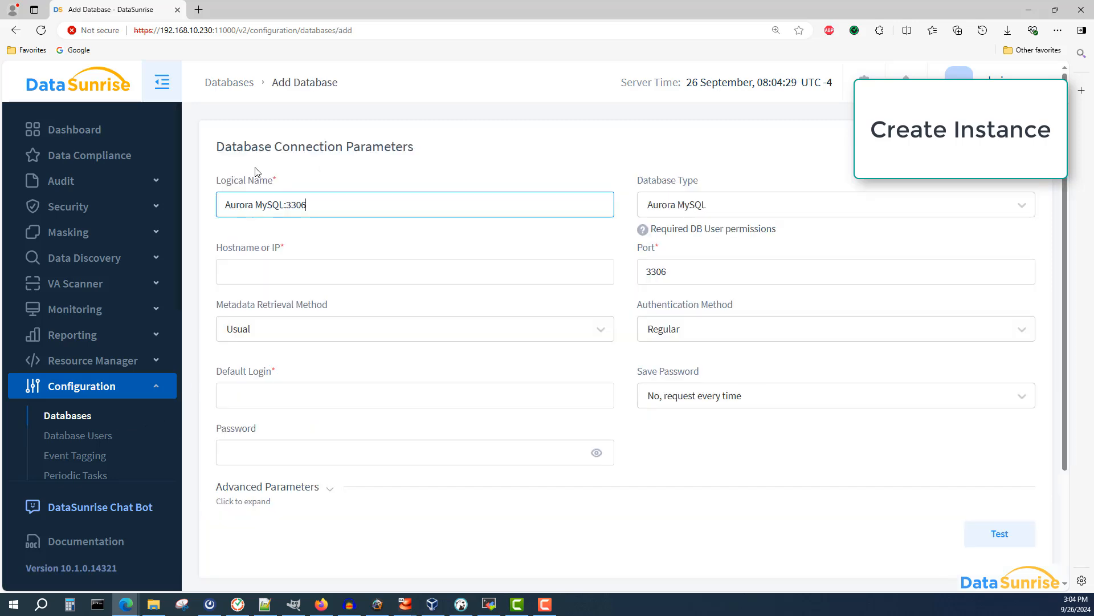
{"action": "left_click", "coordinate": [659, 207]}
{"action": "scroll", "coordinate": [678, 285], "scroll_direction": "down", "scroll_amount": 10}
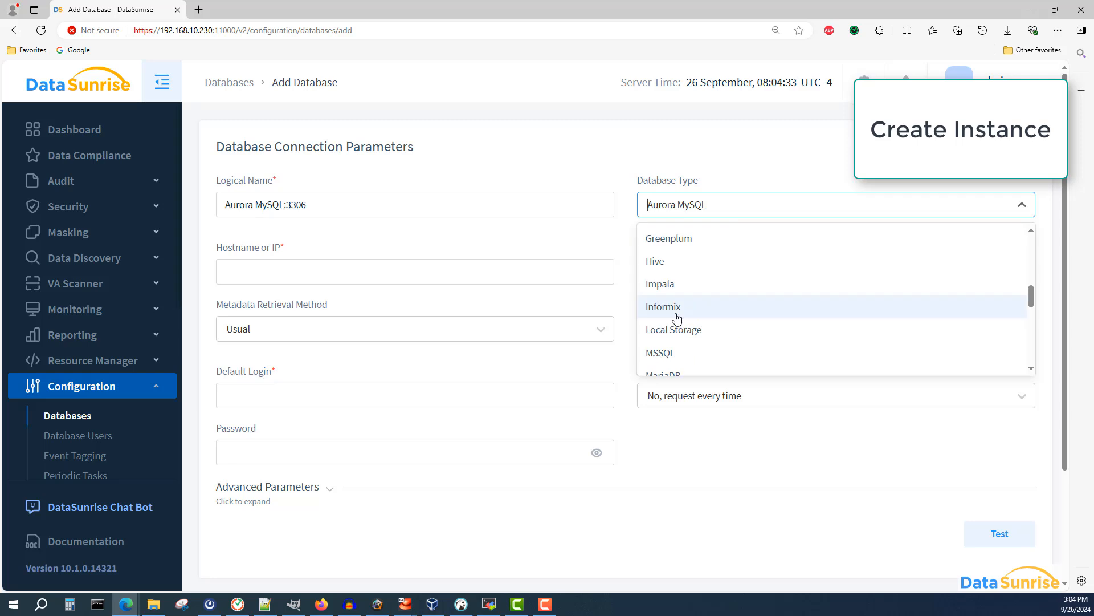
{"action": "left_click", "coordinate": [677, 311]}
- Set the hostname to 192.168.10.48 and choose to save the password in DataSunrise
{"action": "left_click", "coordinate": [257, 273]}
{"action": "type", "text": "19"}
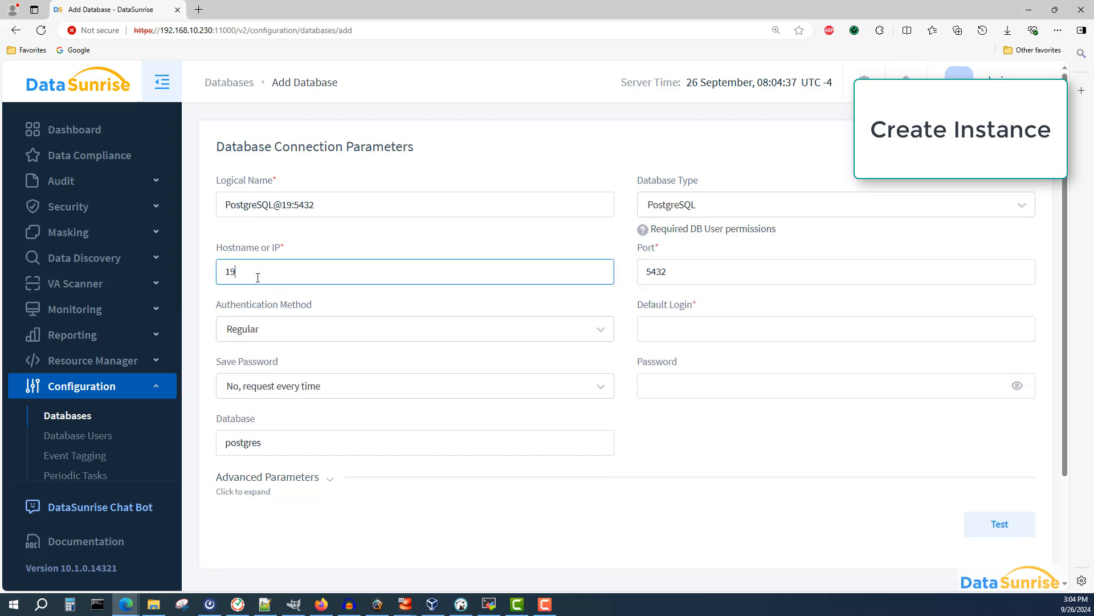
{"action": "type", "text": "2.168.10.48"}
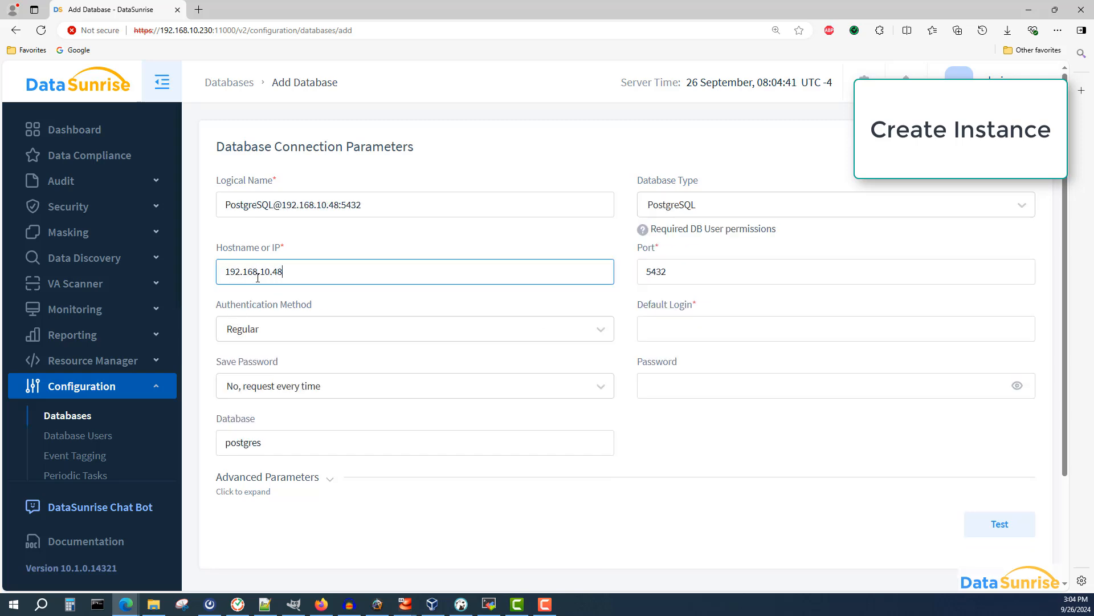
{"action": "left_click", "coordinate": [289, 386]}
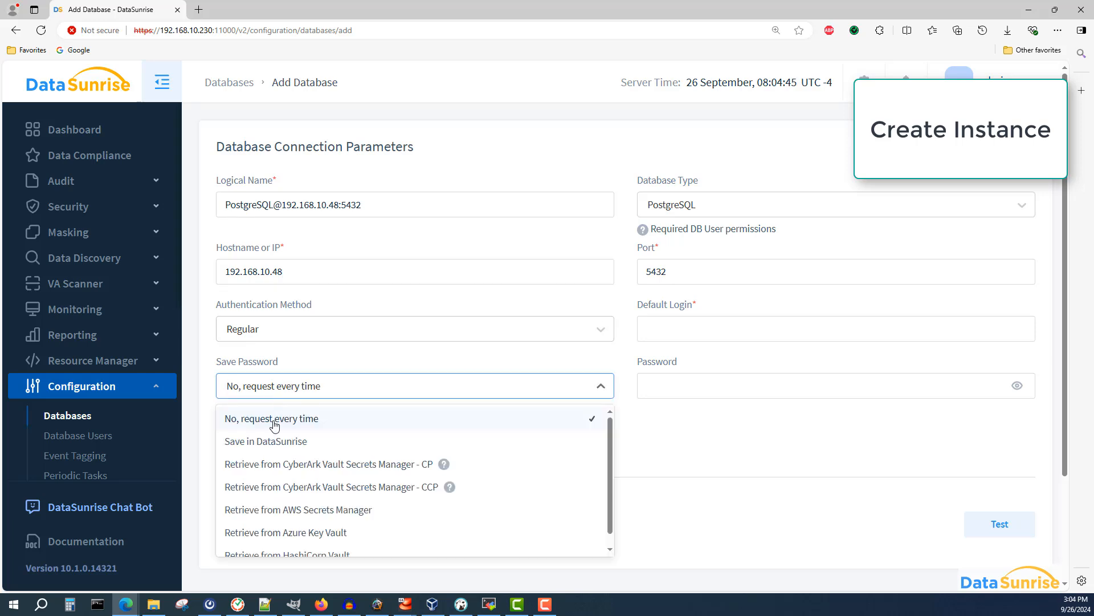
{"action": "left_click", "coordinate": [268, 438]}
- Set the default login to postgres and enter its password, toggling the password visibility
{"action": "left_click", "coordinate": [655, 331]}
{"action": "type", "text": "postgres"}
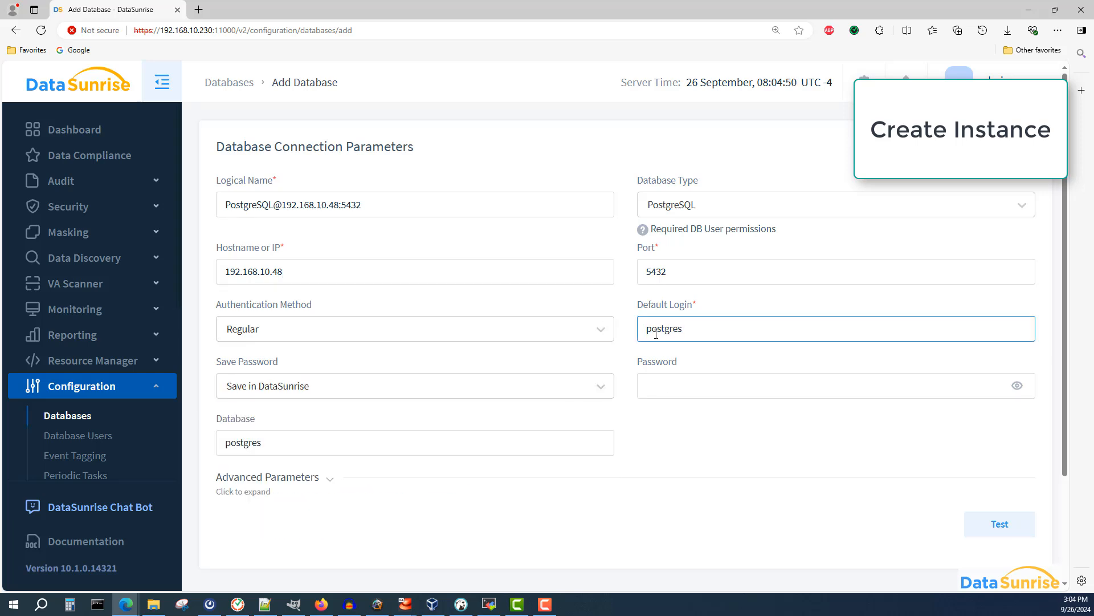
{"action": "left_click", "coordinate": [691, 387]}
{"action": "type", "text": "pass"}
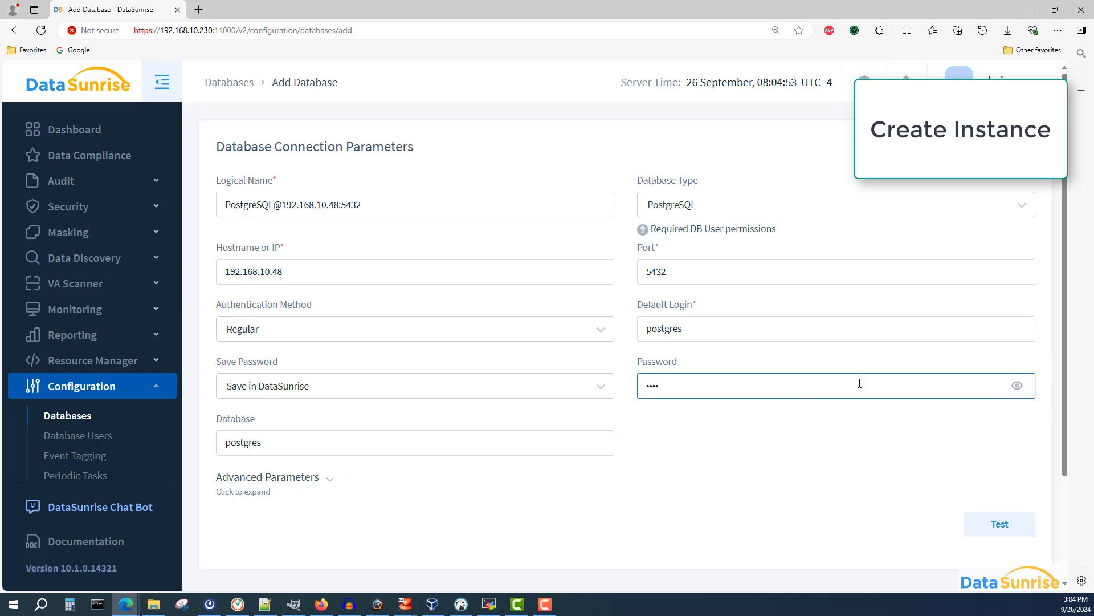
{"action": "left_click", "coordinate": [1018, 387]}
{"action": "left_click", "coordinate": [1018, 387]}
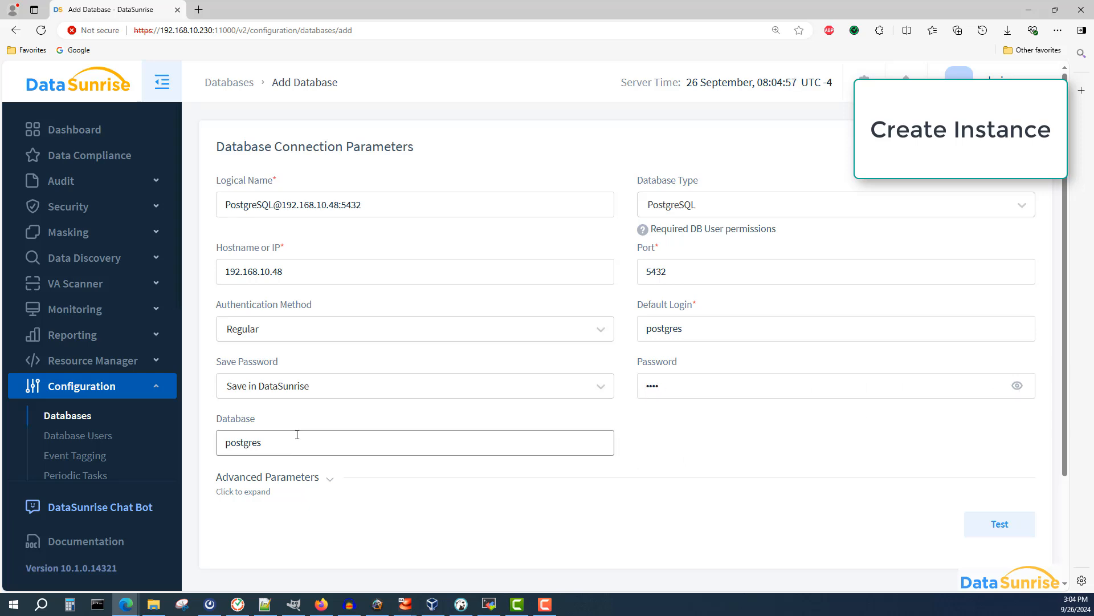
- Set the database name to my_database
{"action": "scroll", "coordinate": [661, 447], "scroll_direction": "down", "scroll_amount": 1}
{"action": "double_click", "coordinate": [242, 389]}
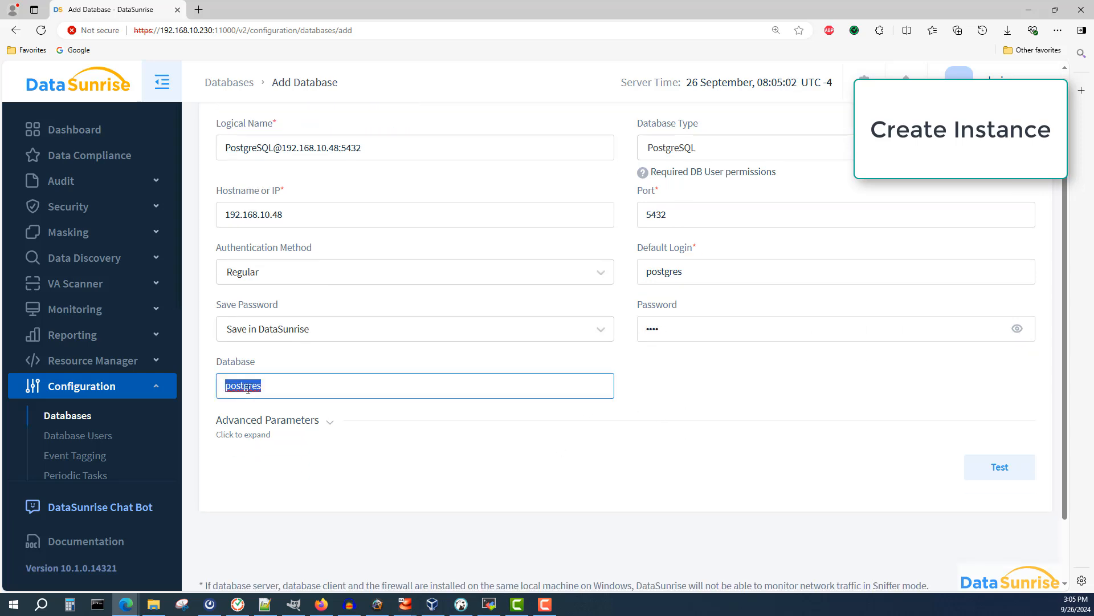
{"action": "type", "text": "my_database"}
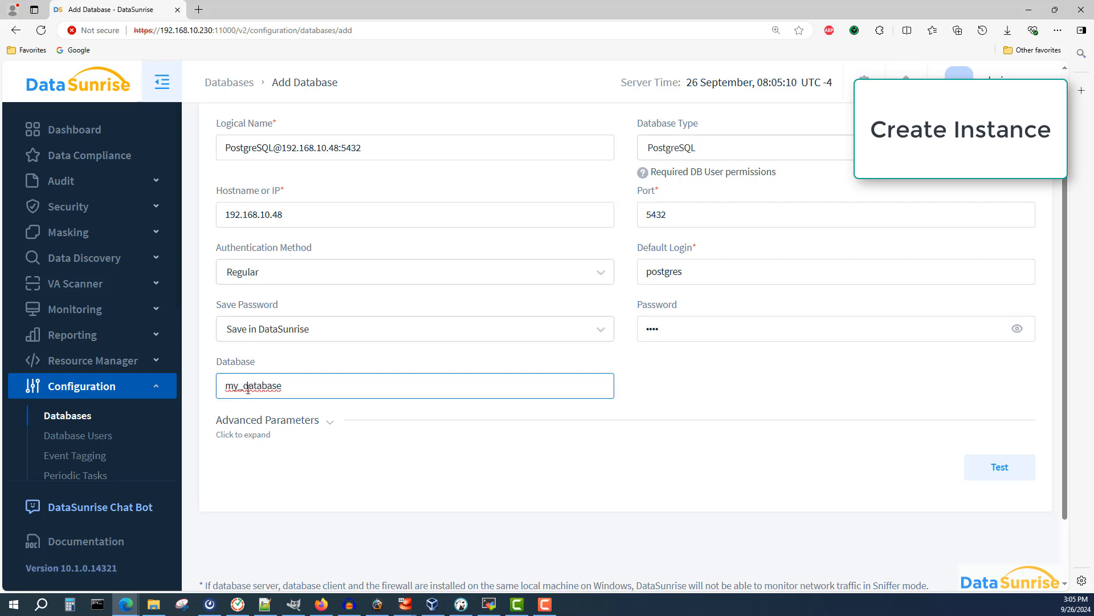
- Test the database connection and save the instance with Proxy capture mode listening on port 5434
{"action": "left_click", "coordinate": [983, 475]}
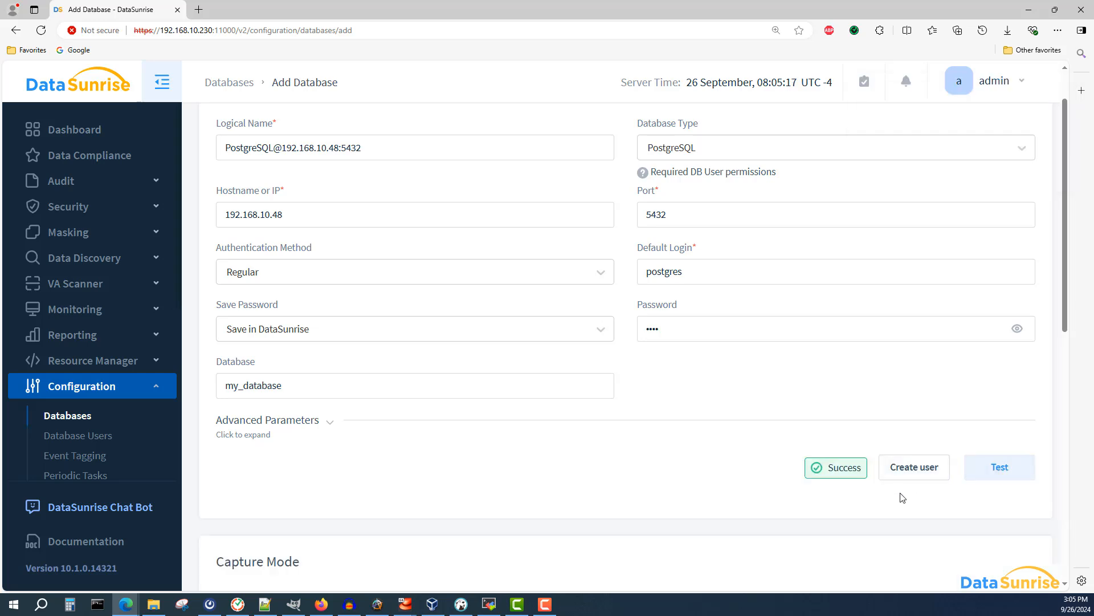
{"action": "scroll", "coordinate": [903, 498], "scroll_direction": "down", "scroll_amount": 6}
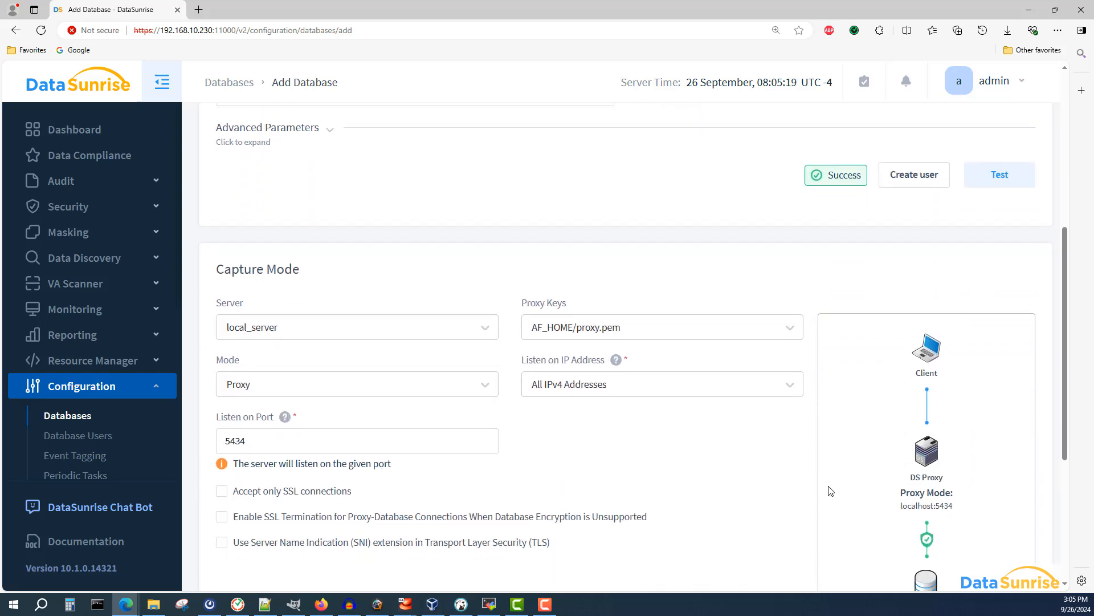
{"action": "scroll", "coordinate": [830, 491], "scroll_direction": "down", "scroll_amount": 1}
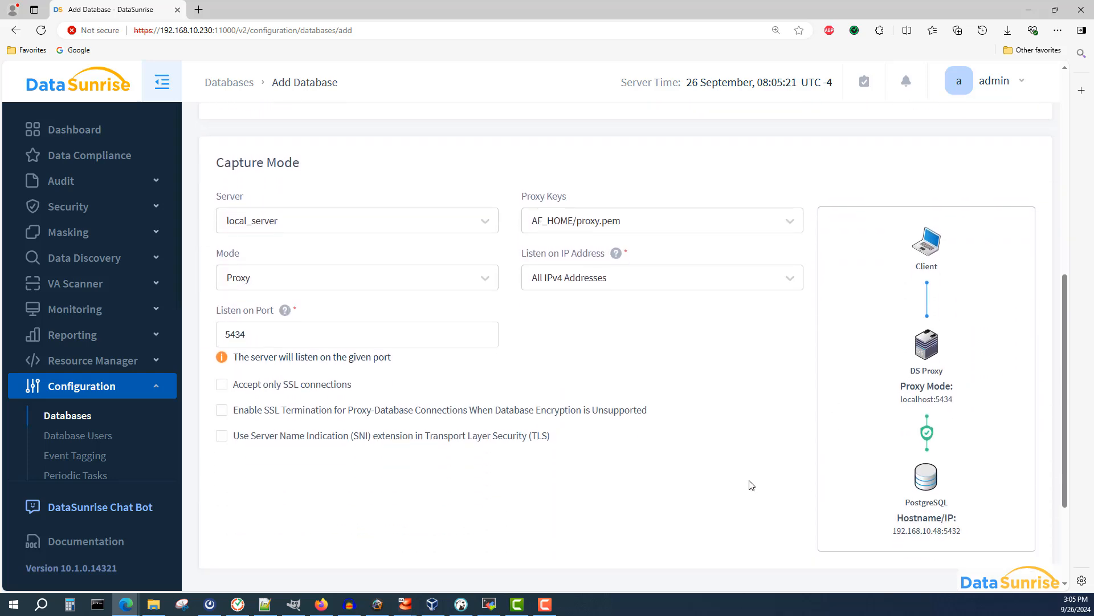
{"action": "left_click_drag", "start_coordinate": [250, 333], "coordinate": [226, 334]}
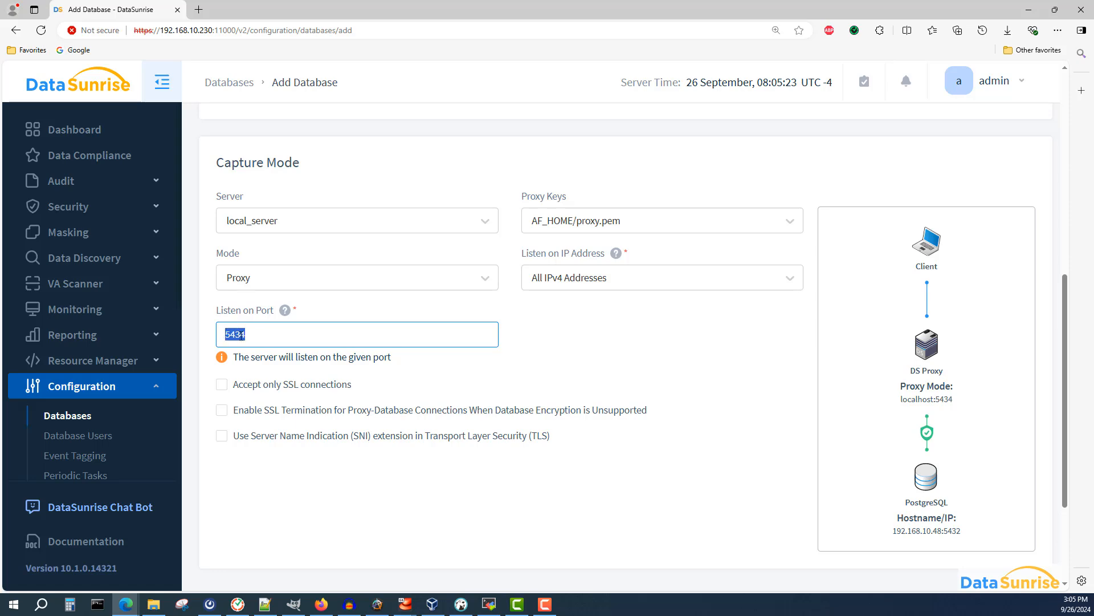
{"action": "left_click", "coordinate": [261, 335]}
{"action": "scroll", "coordinate": [884, 436], "scroll_direction": "down", "scroll_amount": 3}
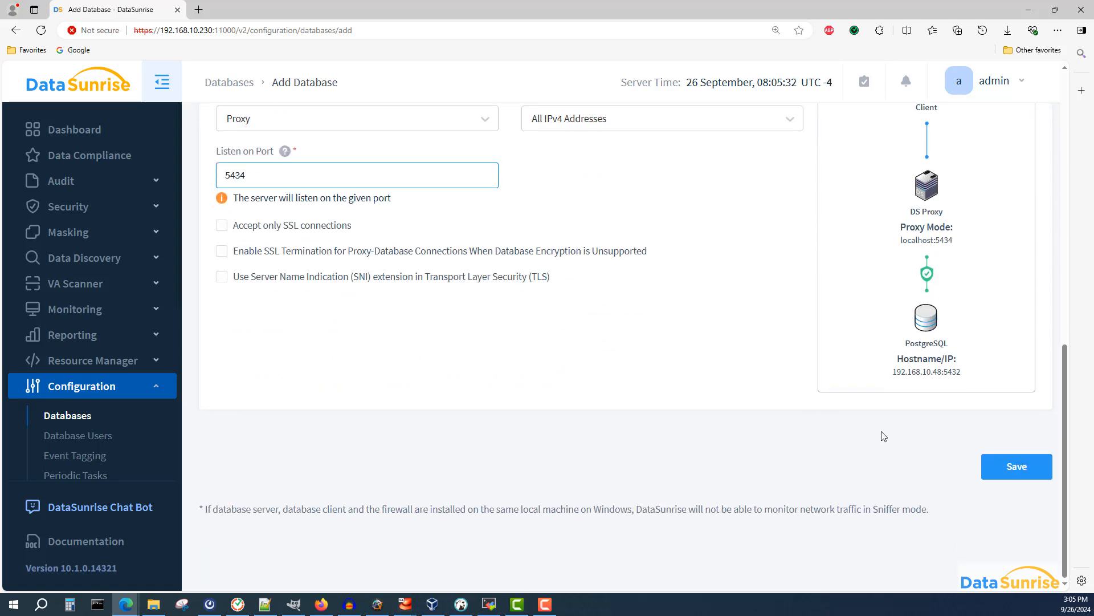
{"action": "left_click", "coordinate": [996, 468]}
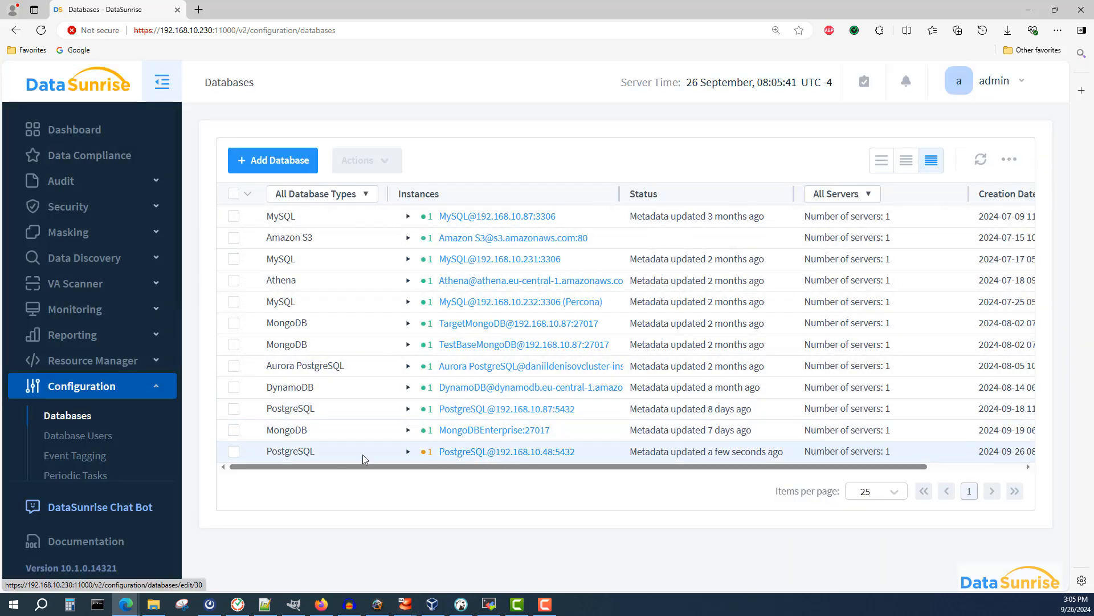
{"action": "left_click", "coordinate": [234, 451]}
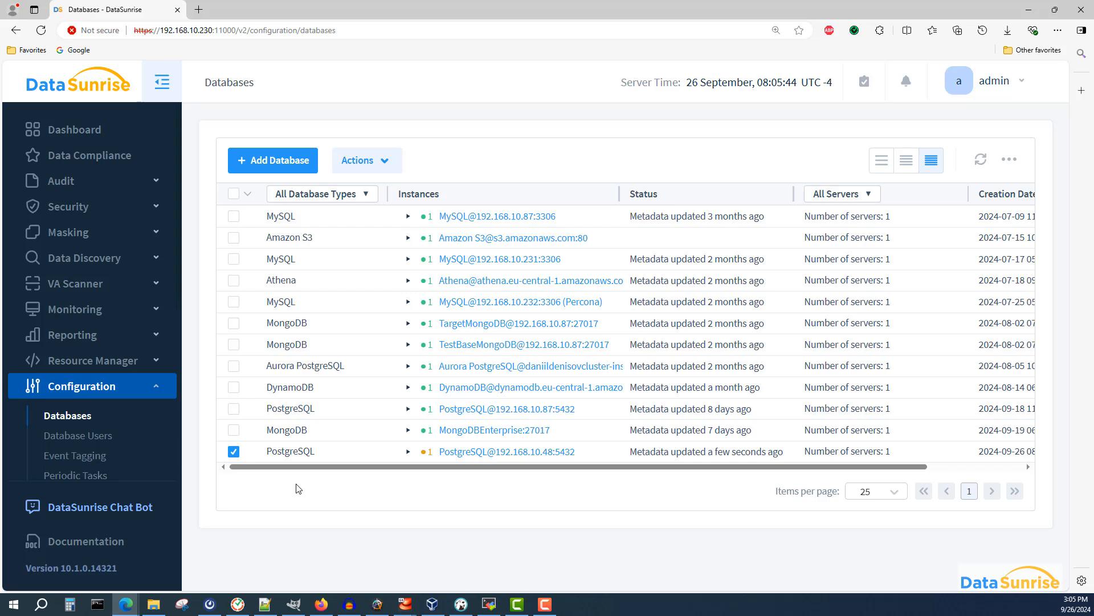
{"action": "left_click", "coordinate": [233, 451]}
{"action": "left_click", "coordinate": [408, 453]}
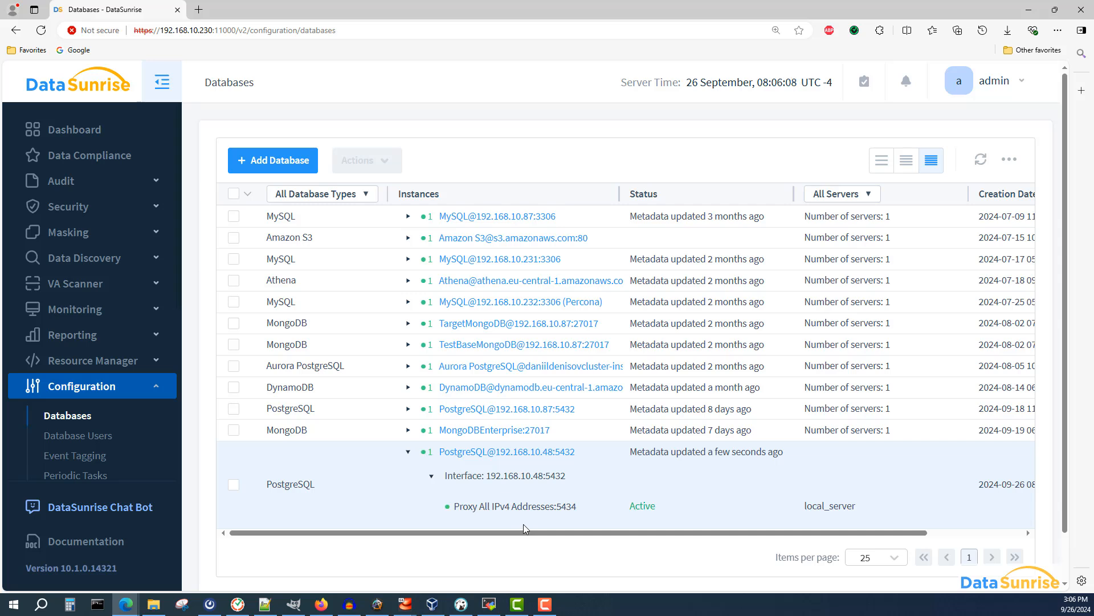
{"action": "left_click", "coordinate": [407, 454]}
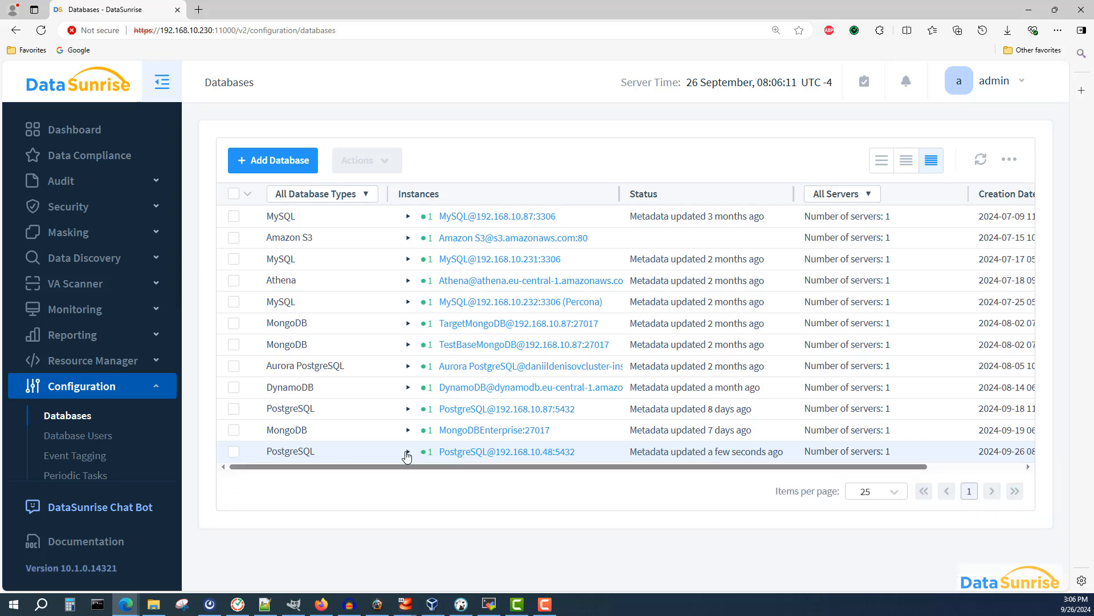
- Open the audit rules and disable Audit Rule 10
{"action": "left_click", "coordinate": [105, 189]}
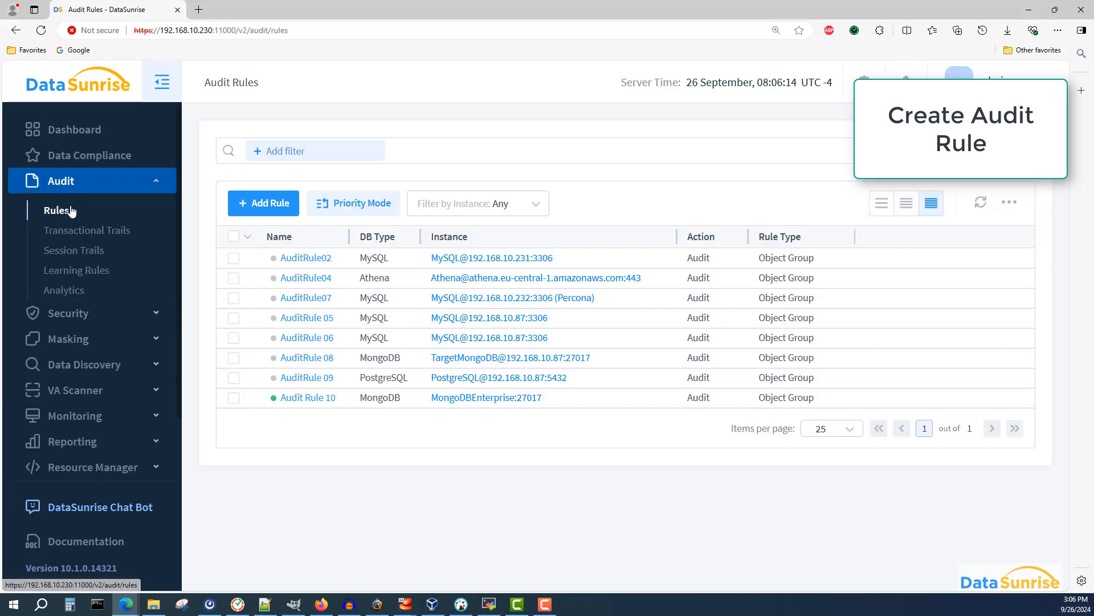
{"action": "left_click", "coordinate": [233, 398]}
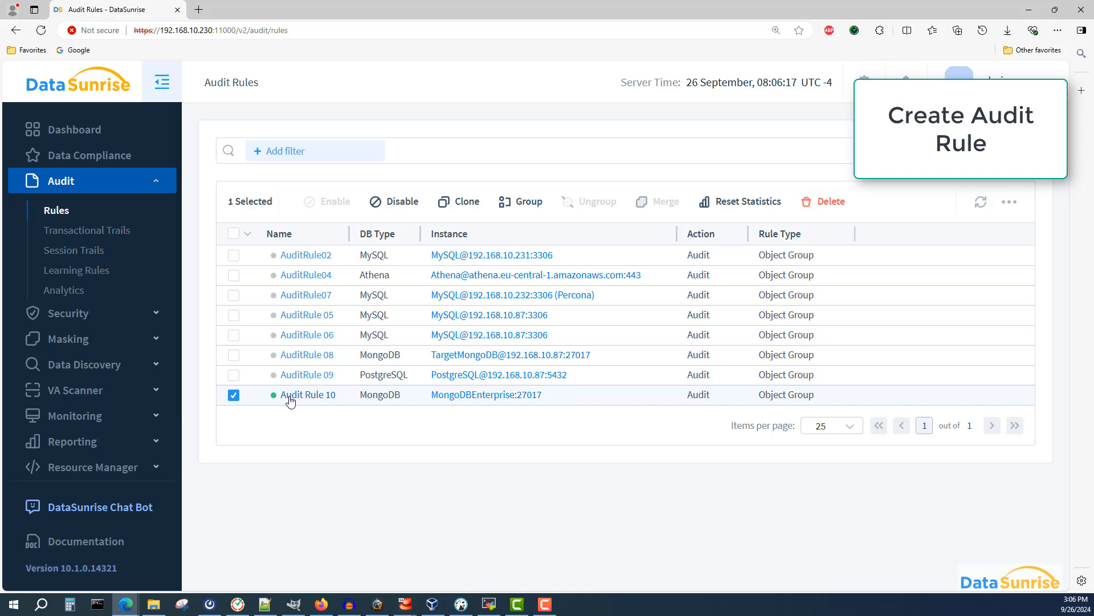
{"action": "left_click", "coordinate": [386, 203]}
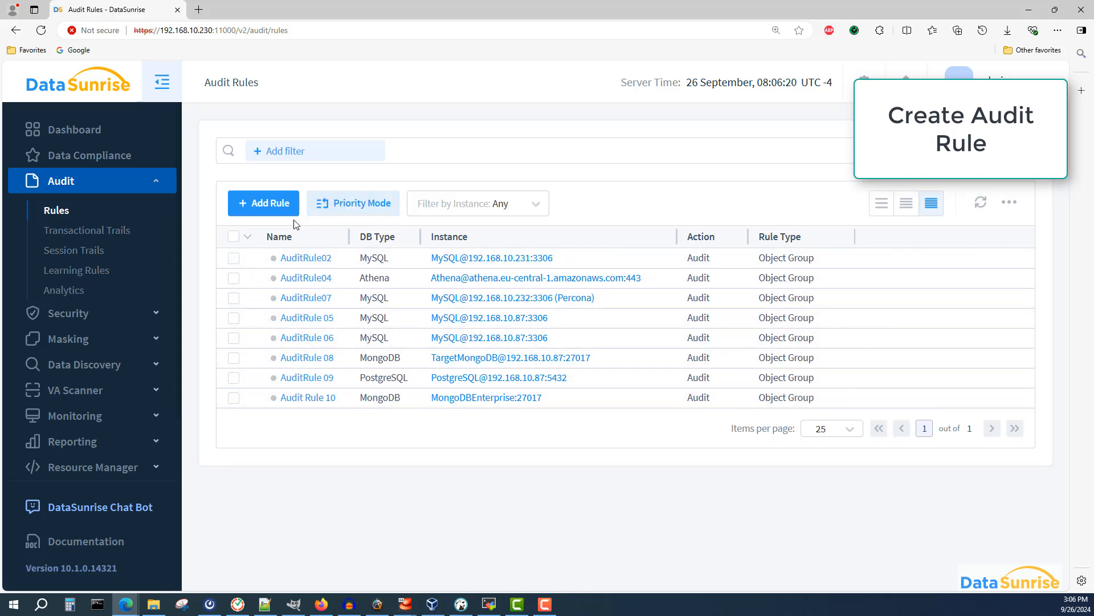
- Start a new audit rule and name it Audit Rule 11
{"action": "left_click", "coordinate": [256, 204]}
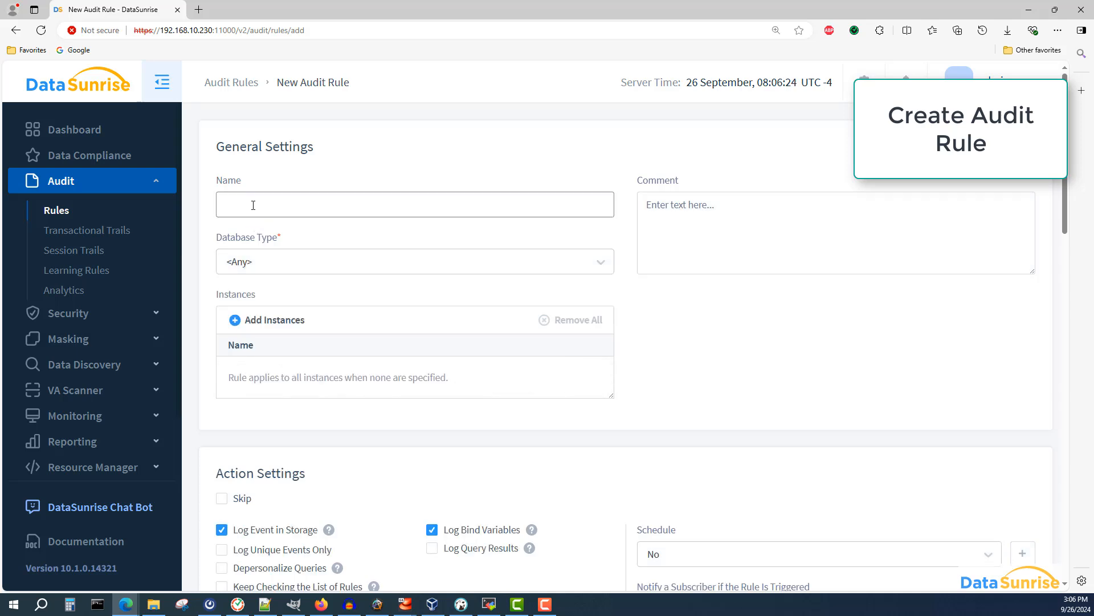
{"action": "left_click", "coordinate": [253, 205]}
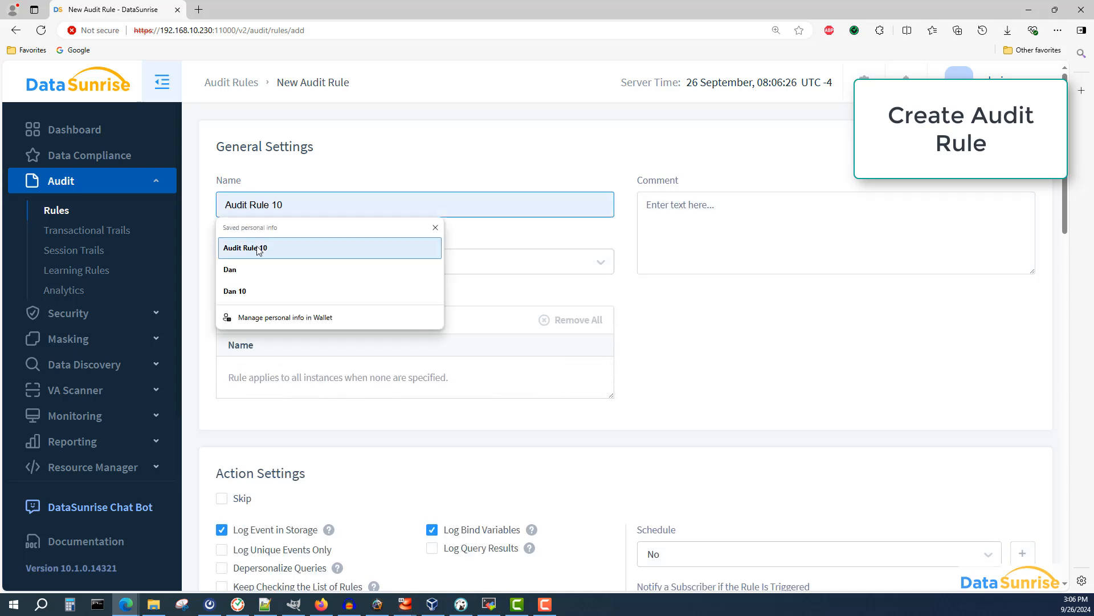
{"action": "left_click", "coordinate": [234, 248]}
{"action": "left_click", "coordinate": [276, 205]}
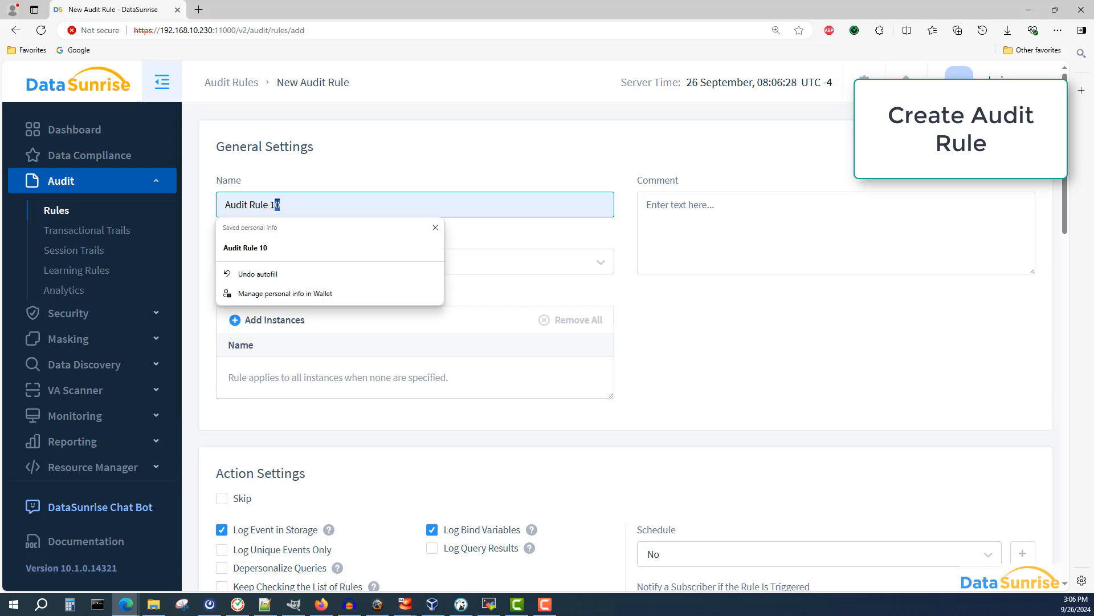
{"action": "type", "text": "1"}
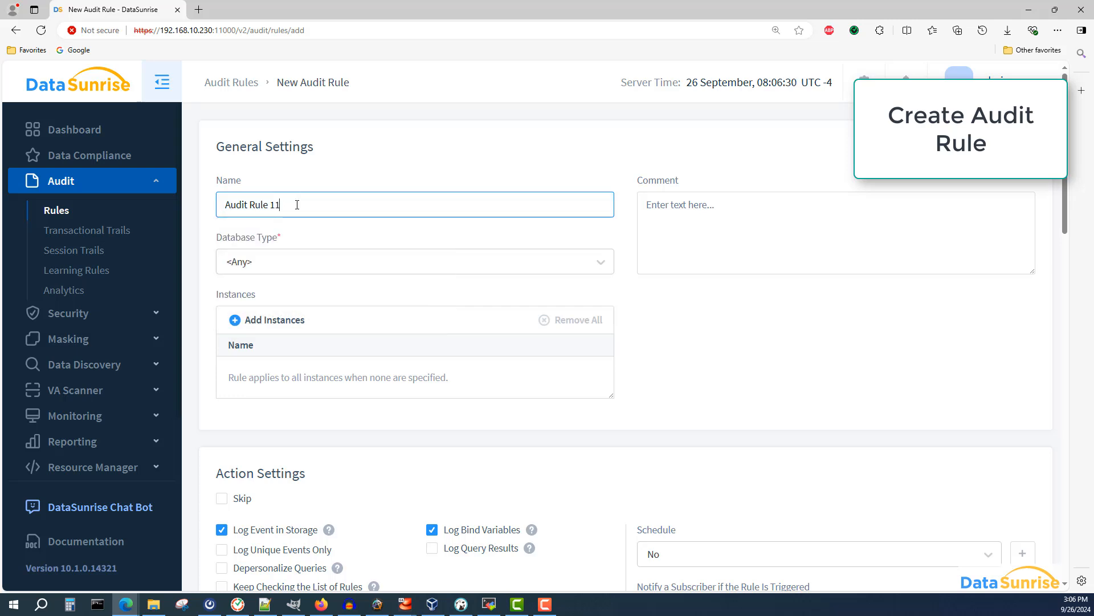
{"action": "left_click", "coordinate": [262, 321]}
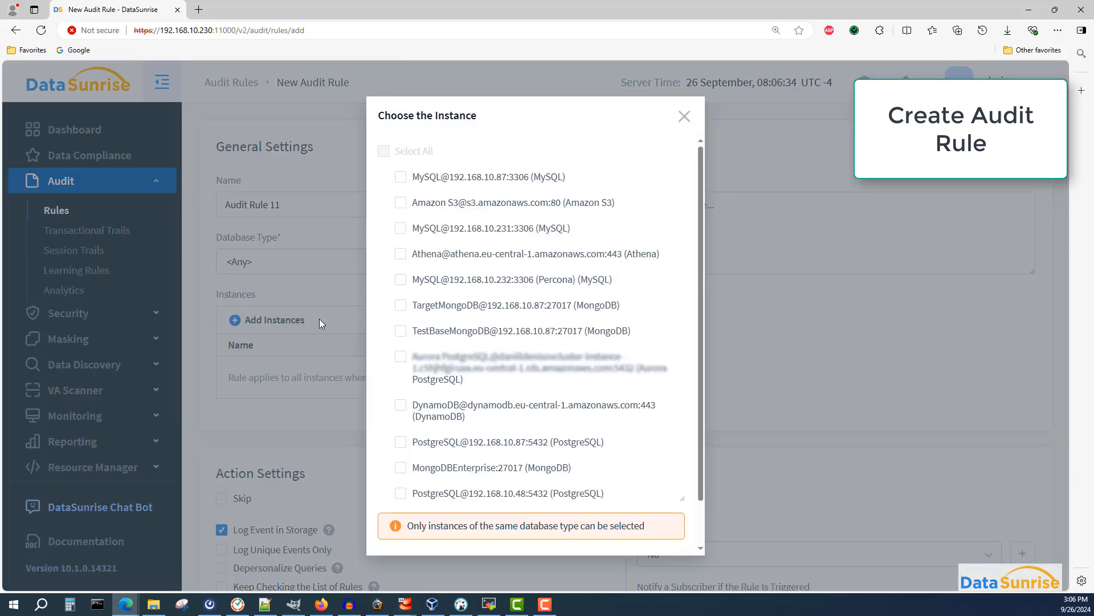
{"action": "scroll", "coordinate": [467, 328], "scroll_direction": "down", "scroll_amount": 1}
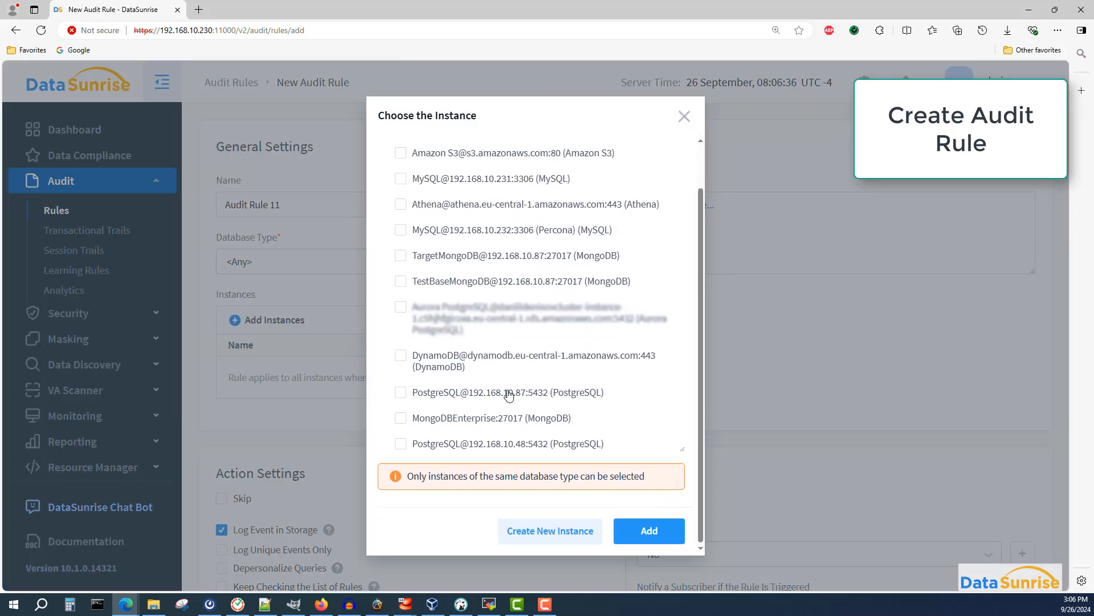
{"action": "left_click", "coordinate": [533, 448]}
{"action": "left_click", "coordinate": [646, 530]}
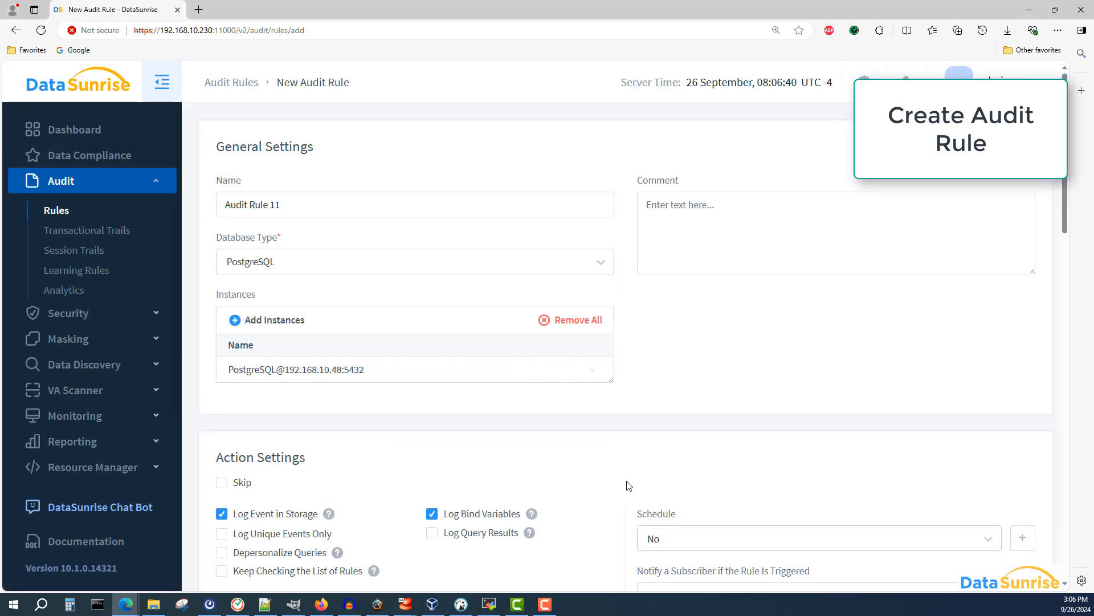
- Choose my_database's public schema table my_table as the object to process queries to
{"action": "scroll", "coordinate": [624, 473], "scroll_direction": "down", "scroll_amount": 2}
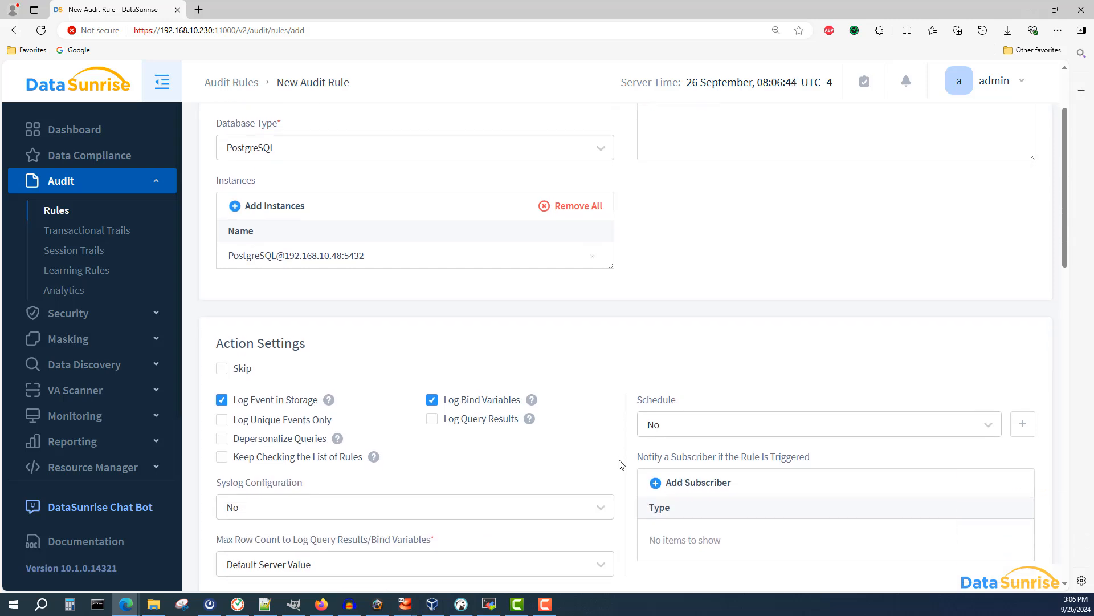
{"action": "scroll", "coordinate": [621, 465], "scroll_direction": "down", "scroll_amount": 8}
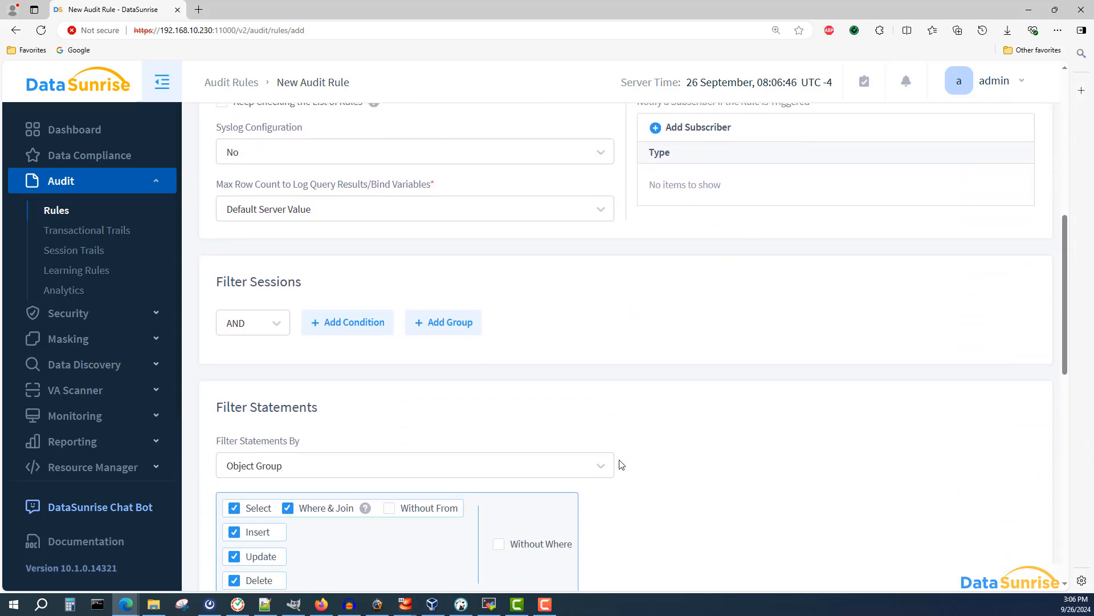
{"action": "scroll", "coordinate": [621, 464], "scroll_direction": "down", "scroll_amount": 3}
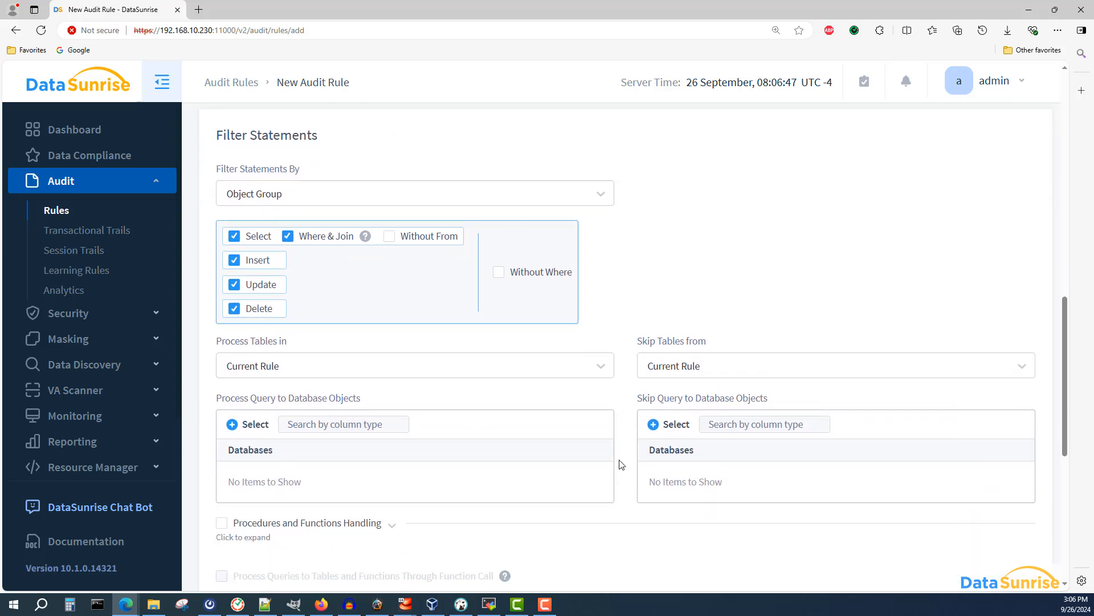
{"action": "left_click", "coordinate": [255, 424]}
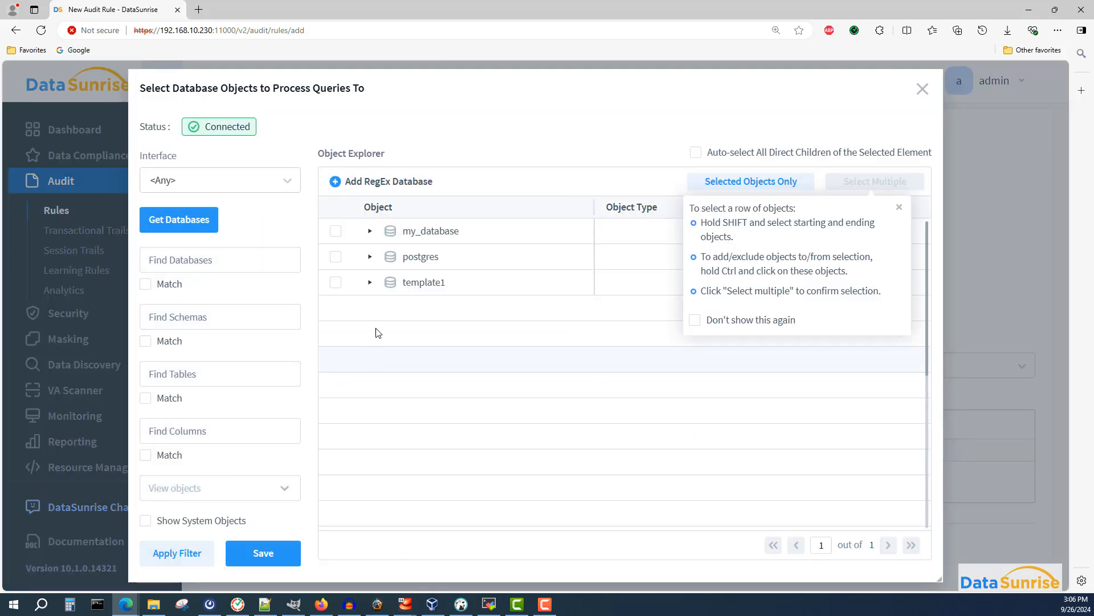
{"action": "left_click", "coordinate": [370, 230]}
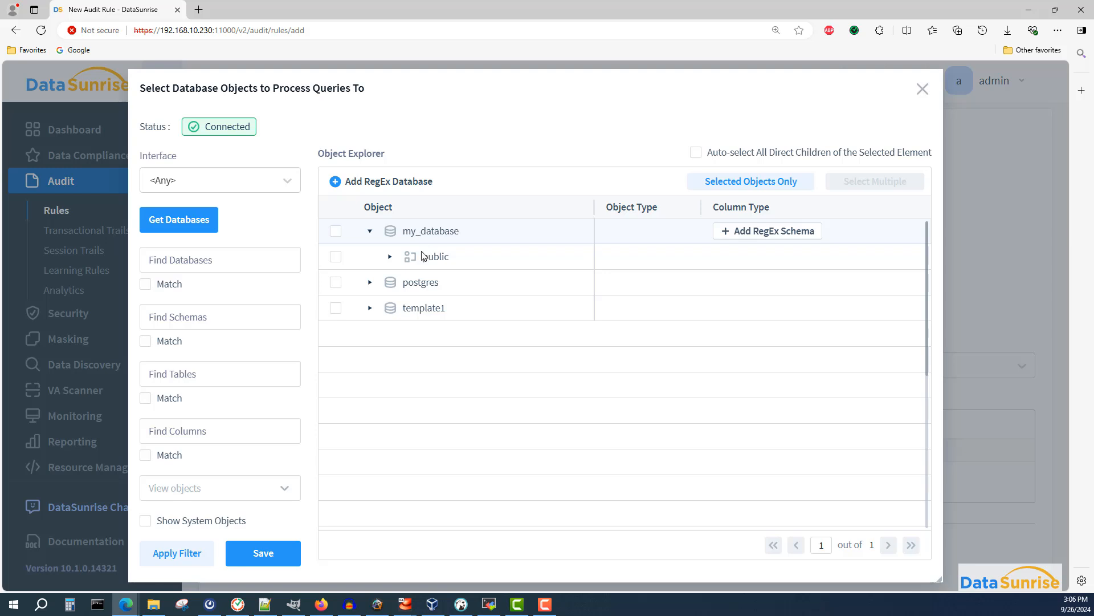
{"action": "left_click", "coordinate": [390, 257]}
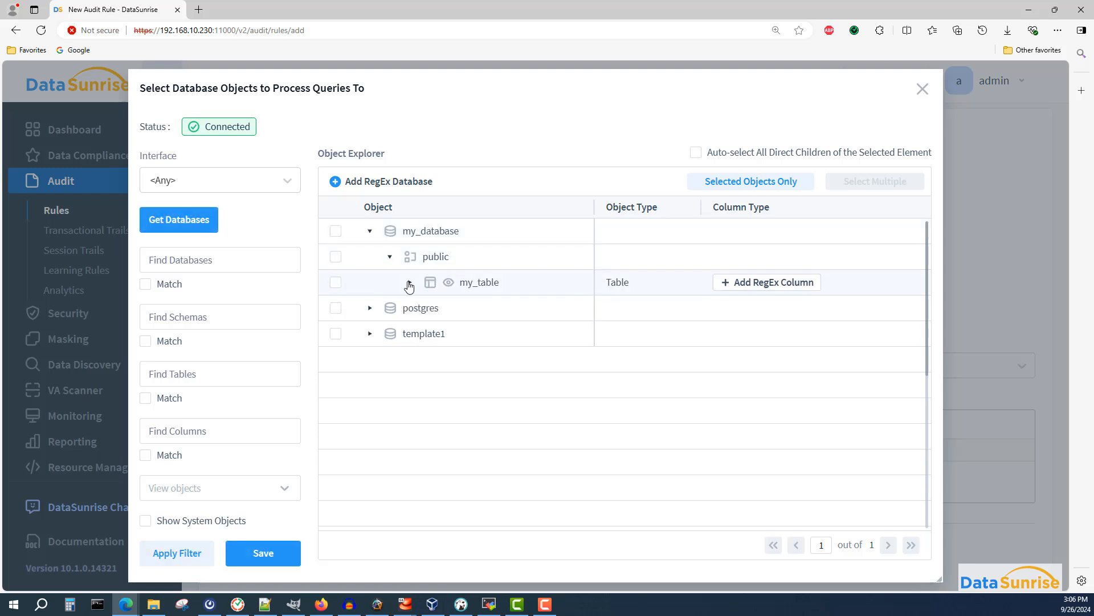
{"action": "left_click", "coordinate": [409, 284]}
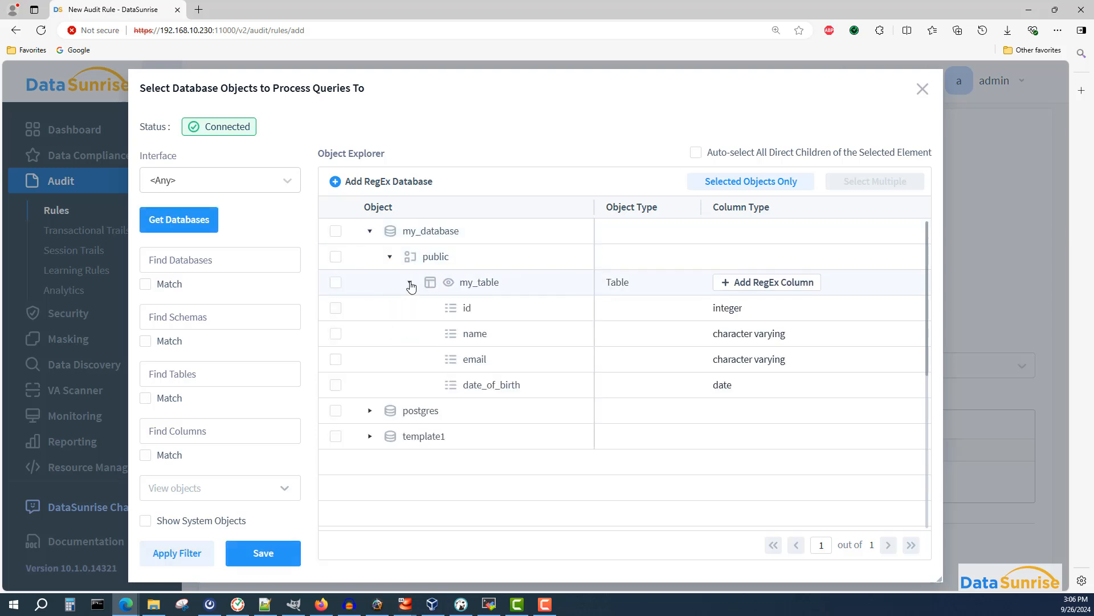
{"action": "left_click", "coordinate": [335, 283]}
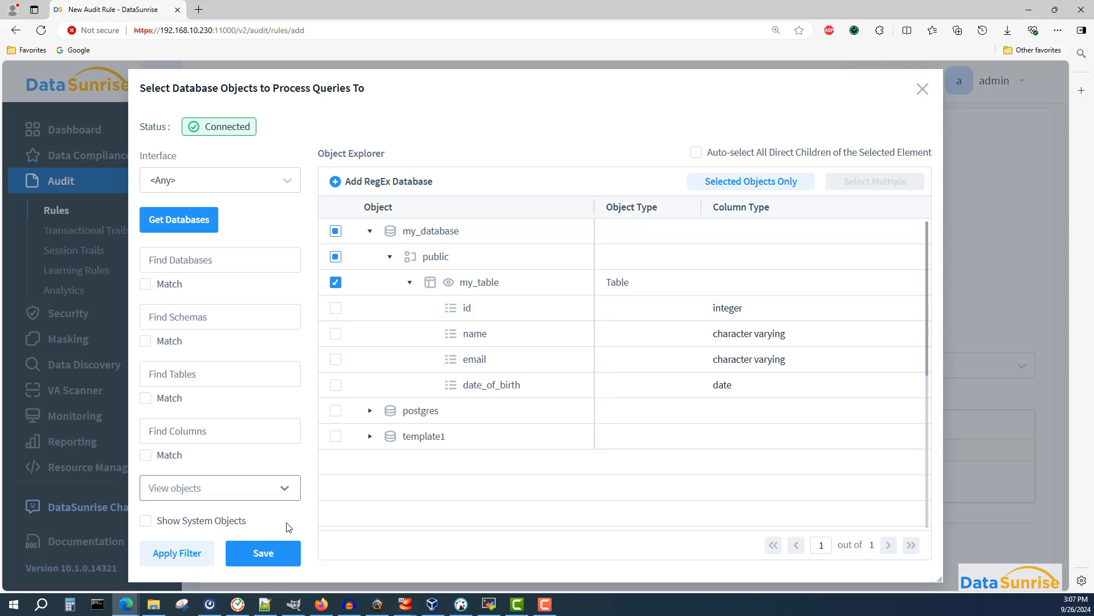
{"action": "left_click", "coordinate": [265, 553]}
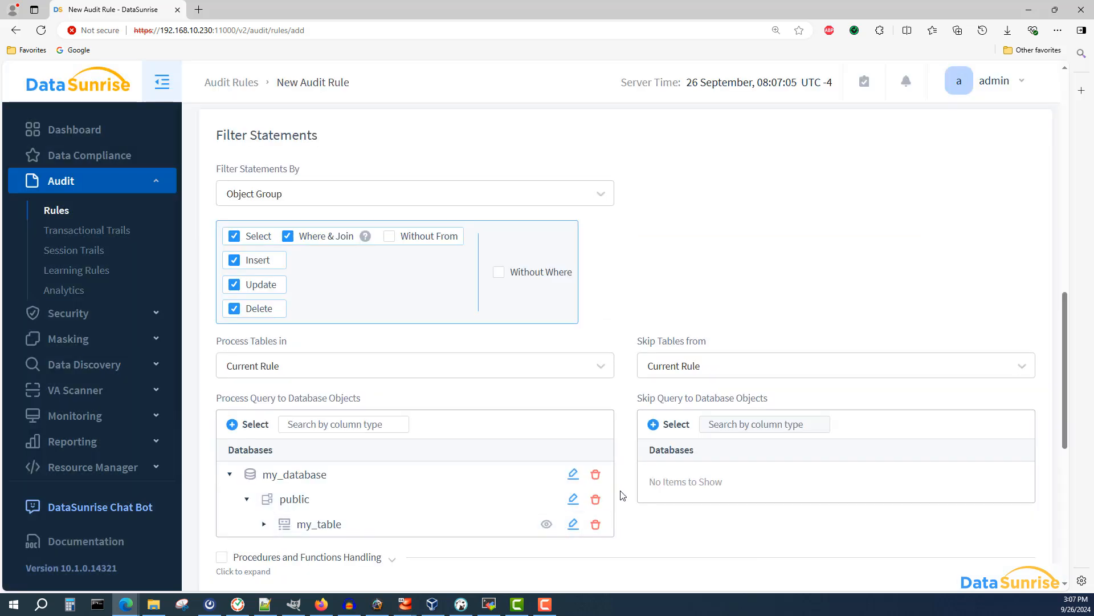
- Save the new audit rule
{"action": "scroll", "coordinate": [620, 496], "scroll_direction": "down", "scroll_amount": 2}
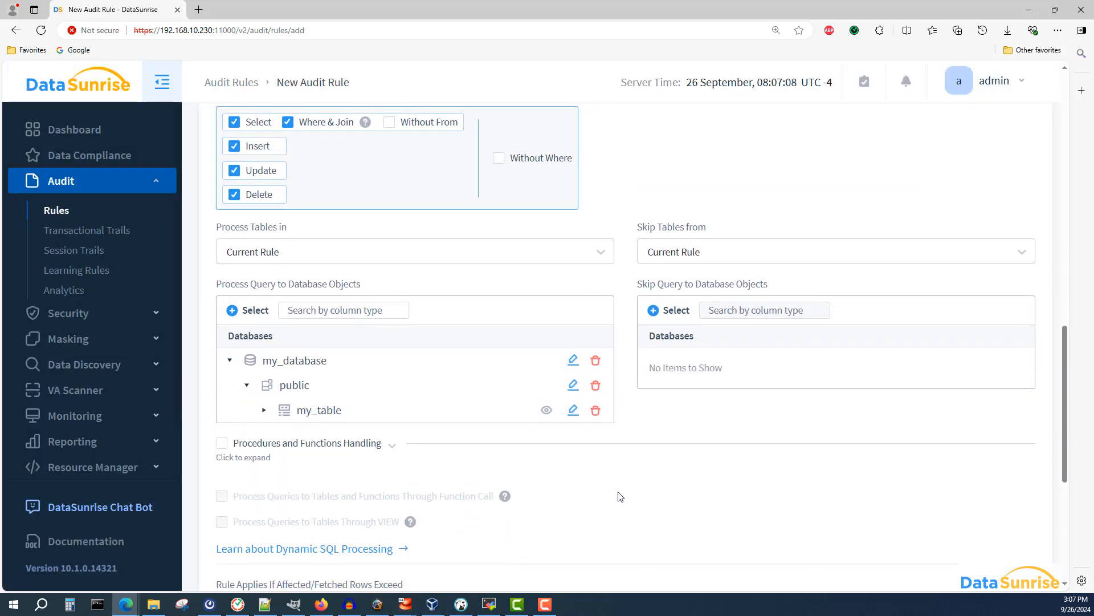
{"action": "scroll", "coordinate": [620, 496], "scroll_direction": "down", "scroll_amount": 5}
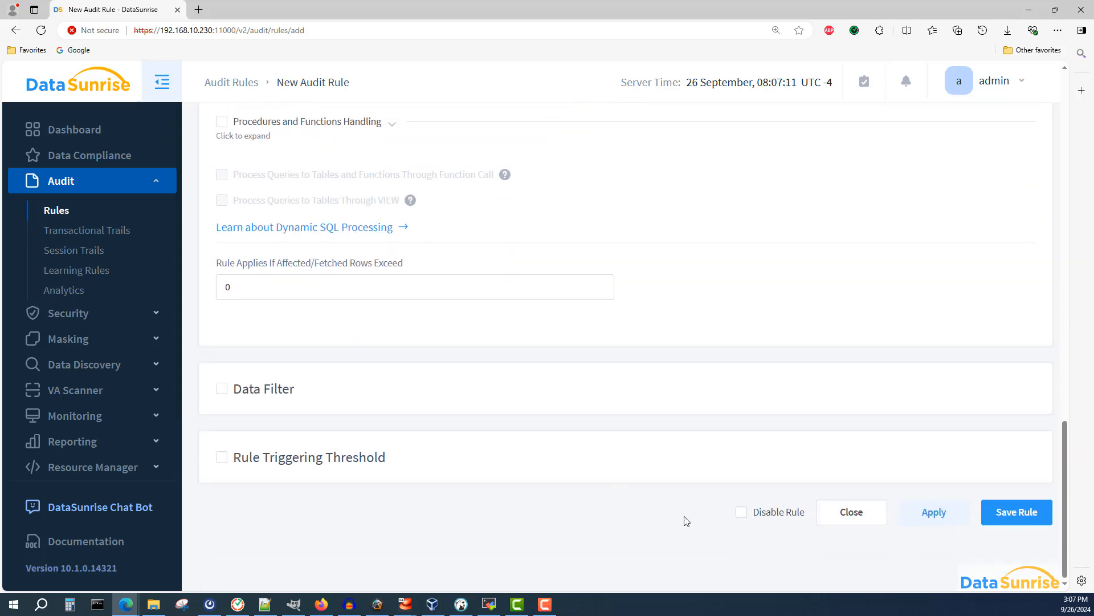
{"action": "left_click", "coordinate": [1013, 516]}
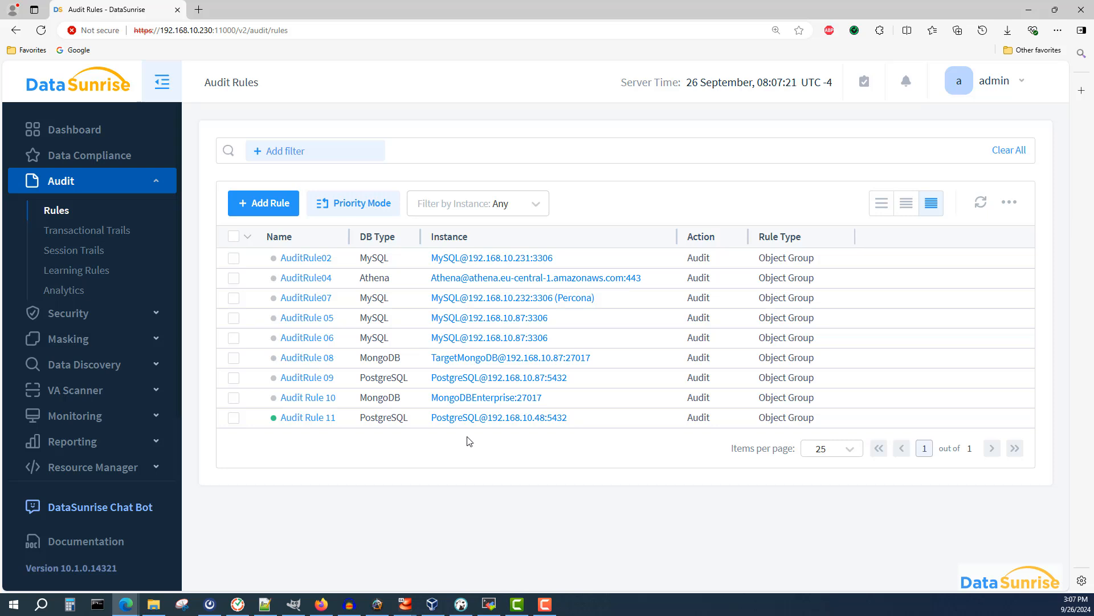
- Open Transactional Trails and refresh the event list
{"action": "left_click", "coordinate": [141, 240]}
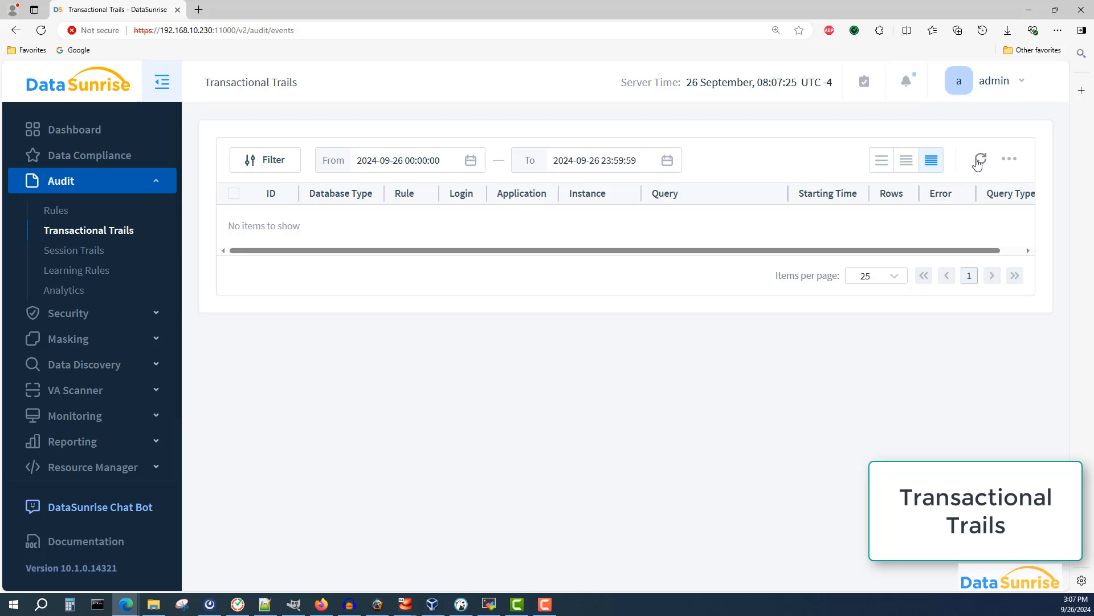
{"action": "left_click", "coordinate": [978, 161]}
- Switch to DBeaver, collapse the existing postgres connection, and start a new PostgreSQL connection
{"action": "left_click", "coordinate": [461, 604]}
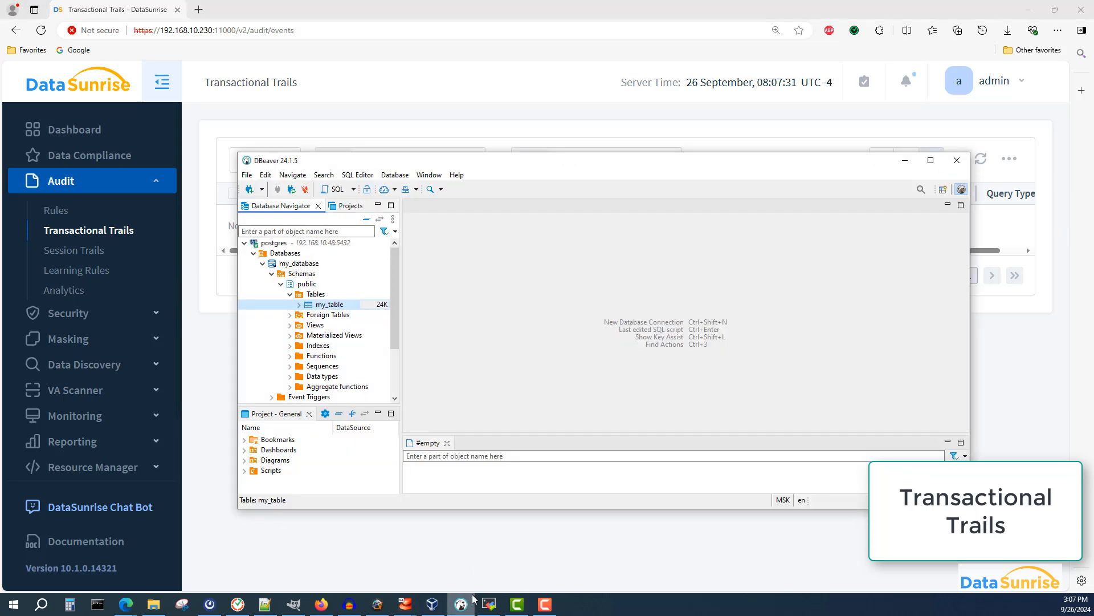
{"action": "left_click", "coordinate": [245, 243]}
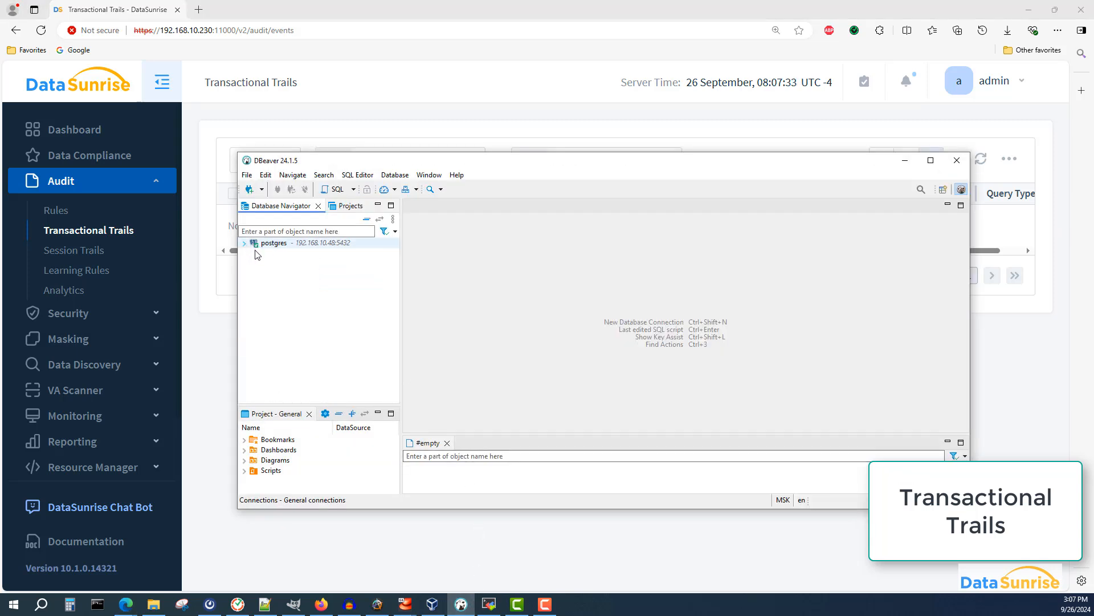
{"action": "left_click", "coordinate": [279, 244]}
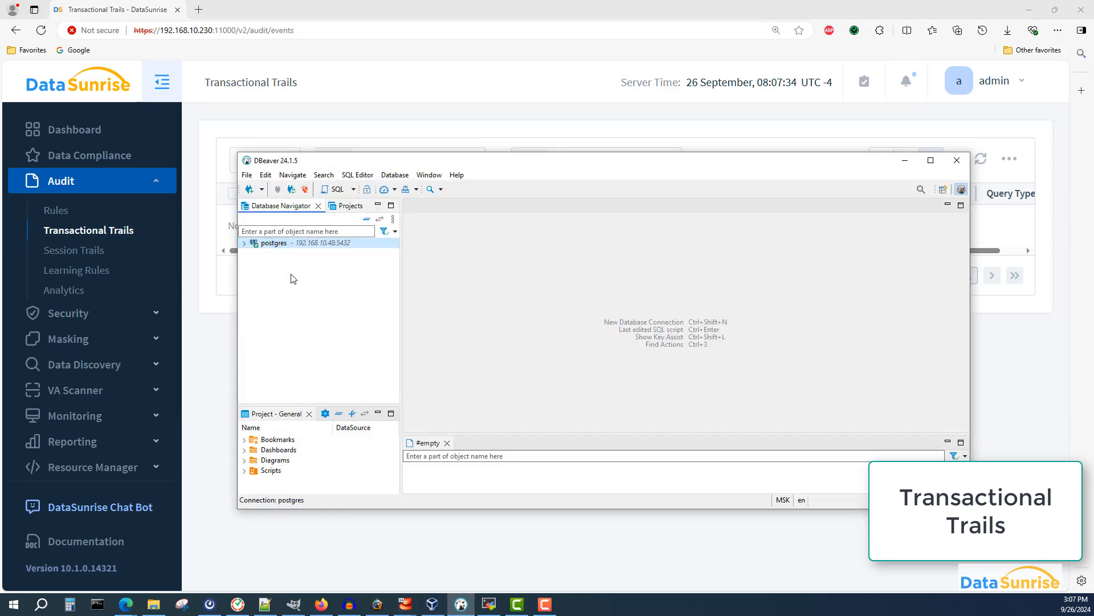
{"action": "left_click", "coordinate": [250, 190]}
{"action": "double_click", "coordinate": [509, 234]}
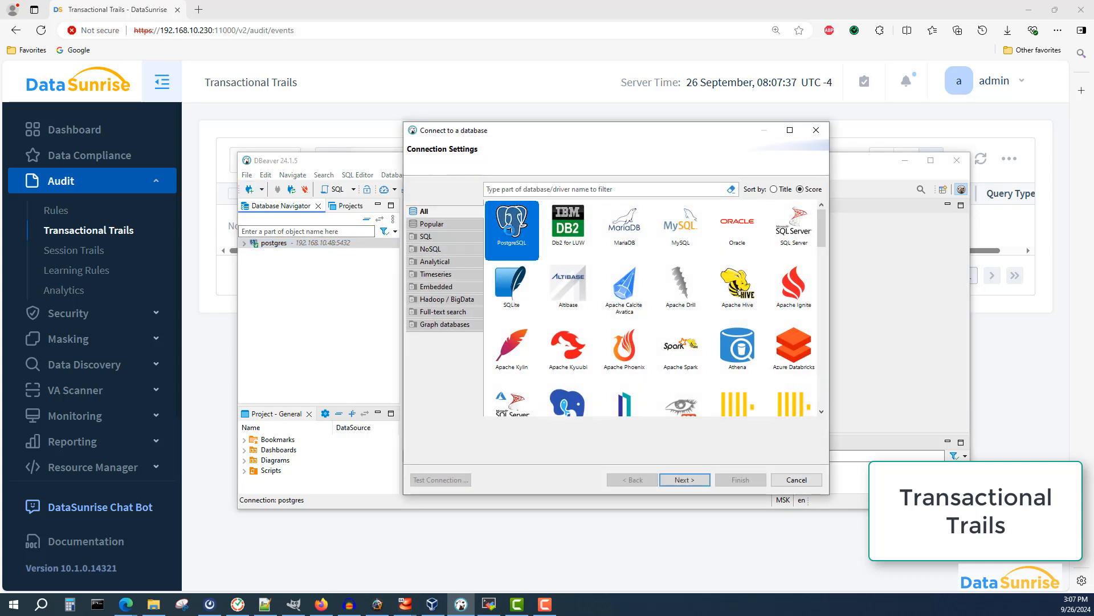
{"action": "double_click", "coordinate": [472, 239]}
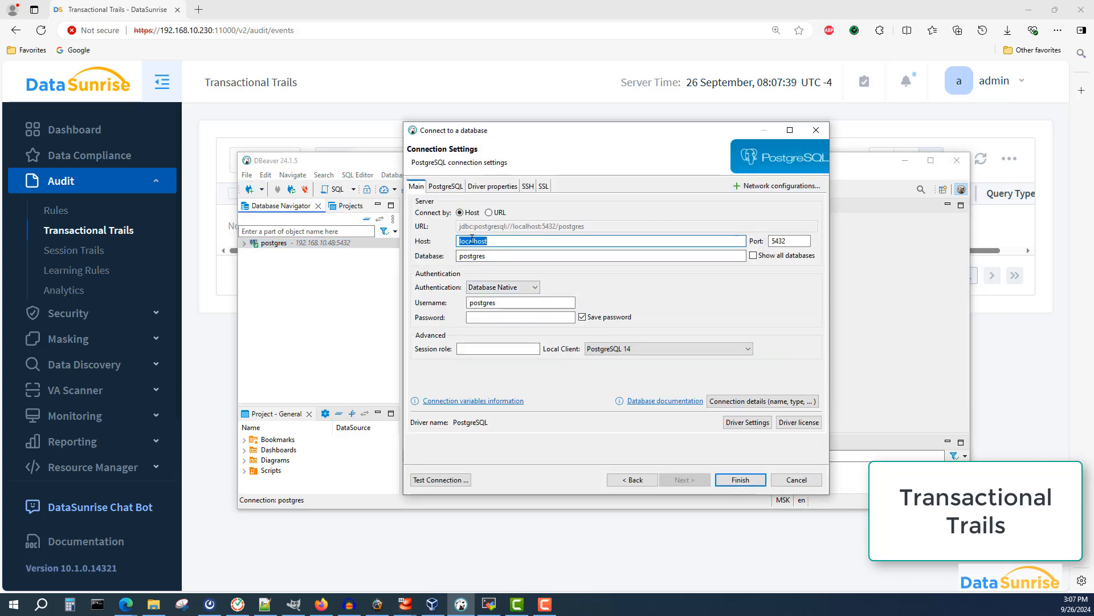
- Set the connection host to 192.168.10.230 and enter the database password
{"action": "type", "text": "19"}
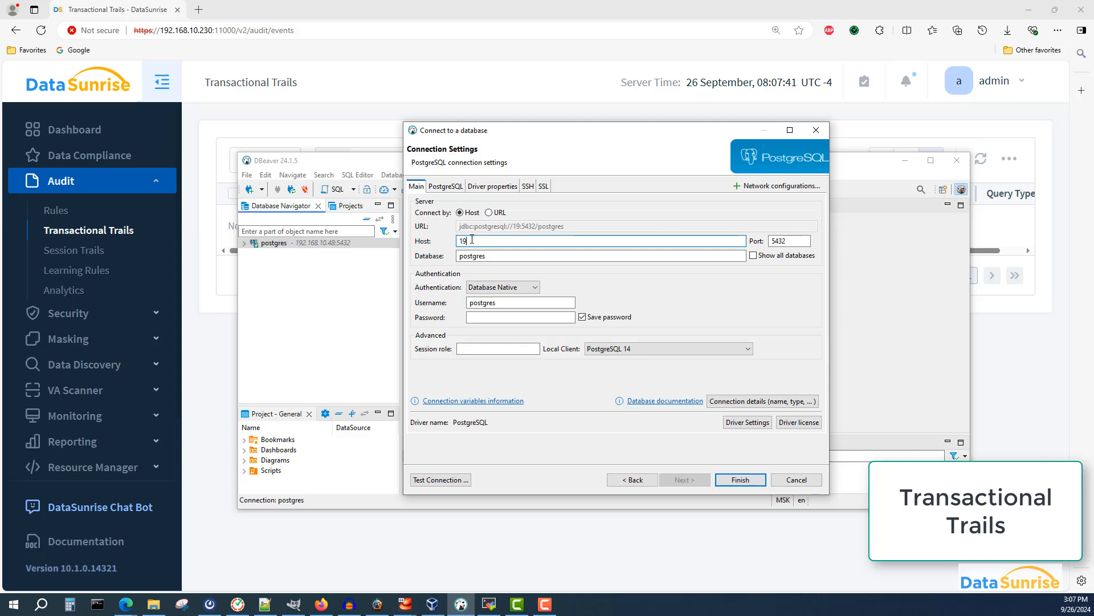
{"action": "type", "text": "2.168.10.230"}
{"action": "left_click", "coordinate": [486, 318]}
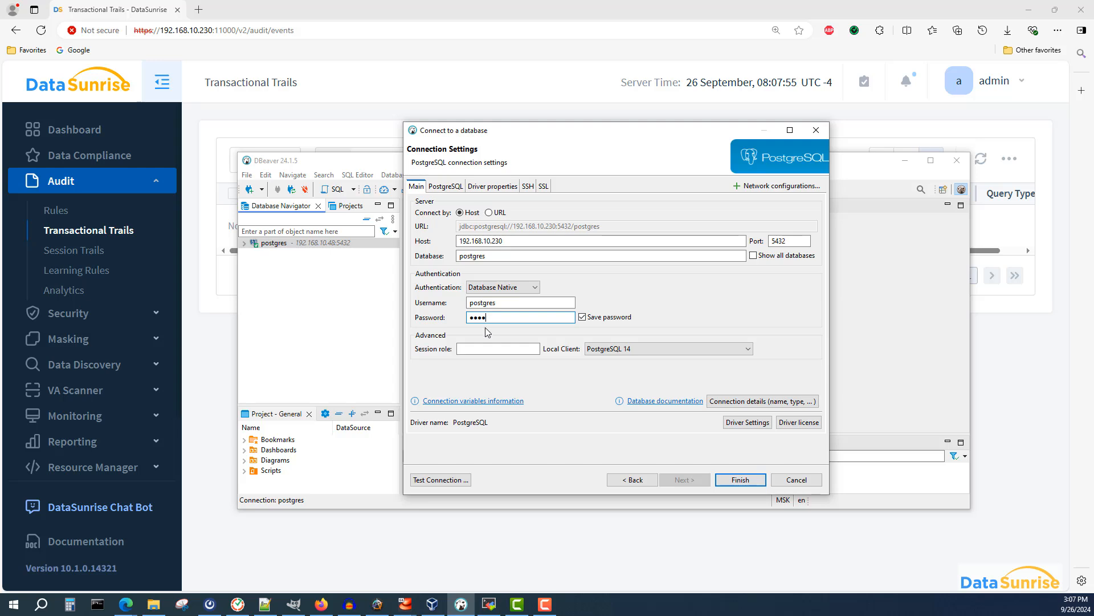
- Set the port to 5434 and enable Show all databases
{"action": "left_click", "coordinate": [792, 241]}
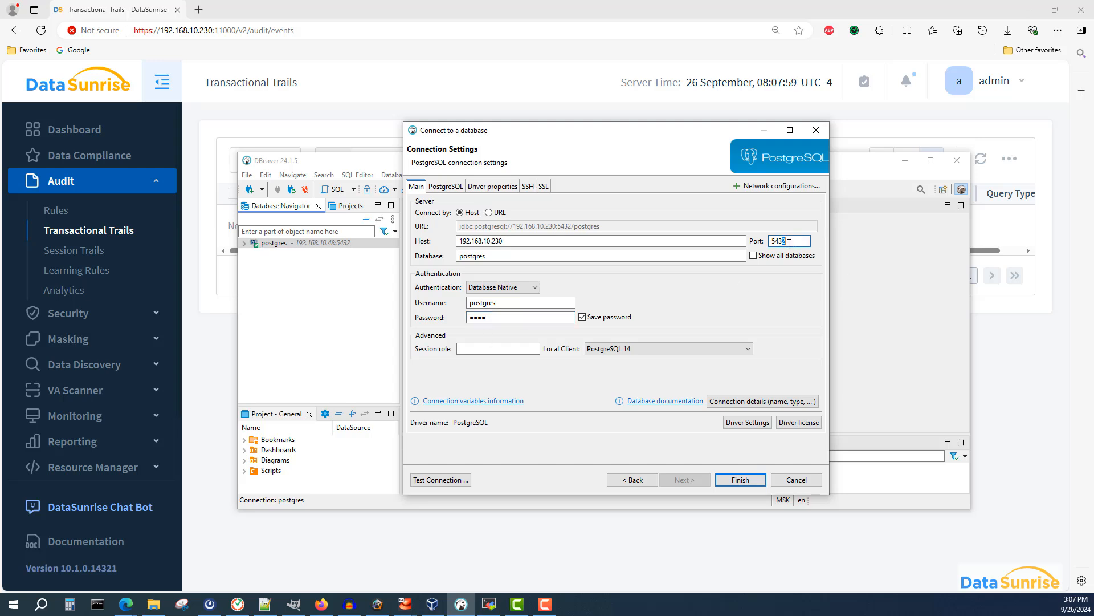
{"action": "type", "text": "4"}
{"action": "left_click", "coordinate": [753, 256]}
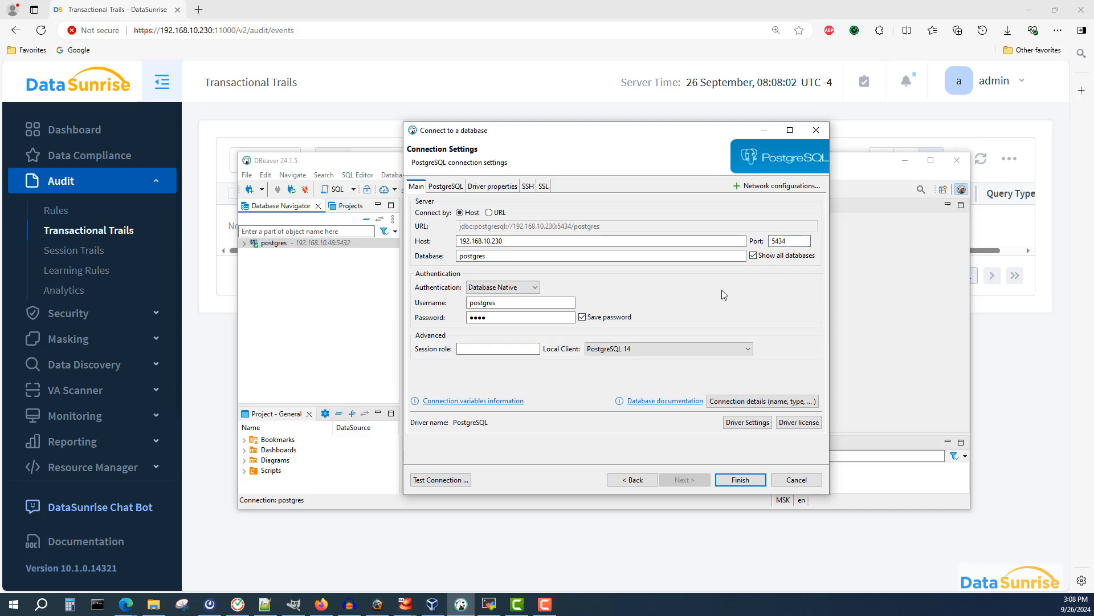
- Test the new connection, dismiss the result, and finish creating it
{"action": "left_click", "coordinate": [455, 483]}
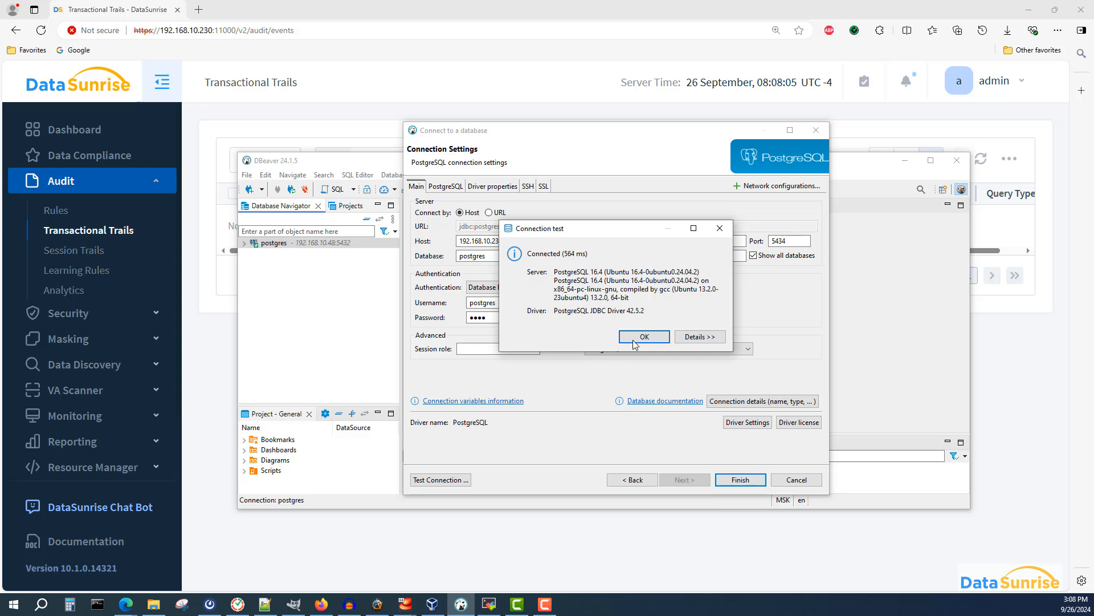
{"action": "left_click", "coordinate": [634, 341]}
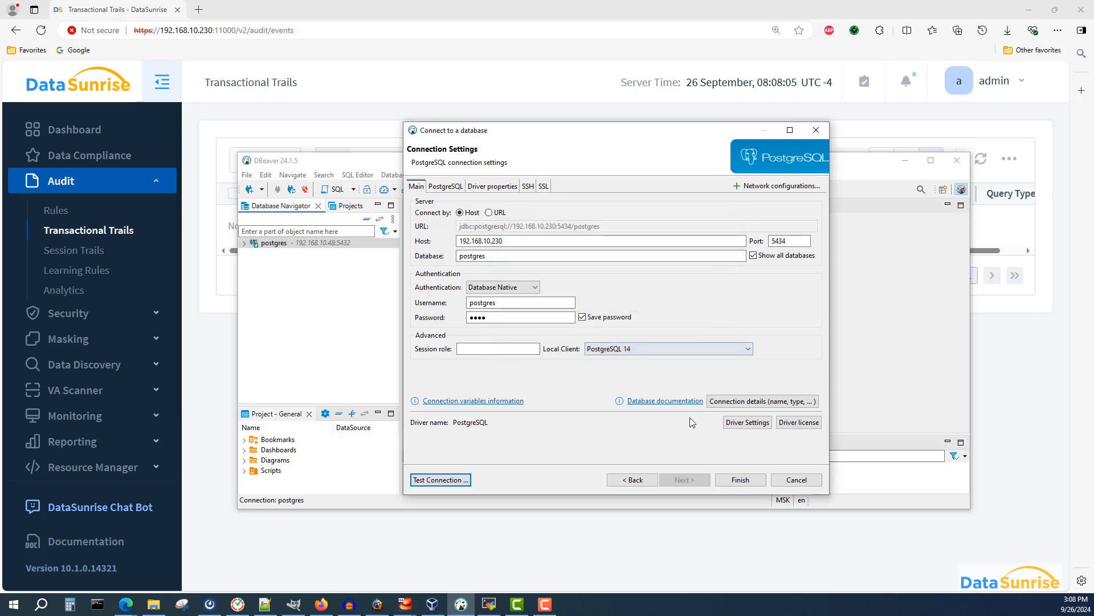
{"action": "left_click", "coordinate": [730, 480]}
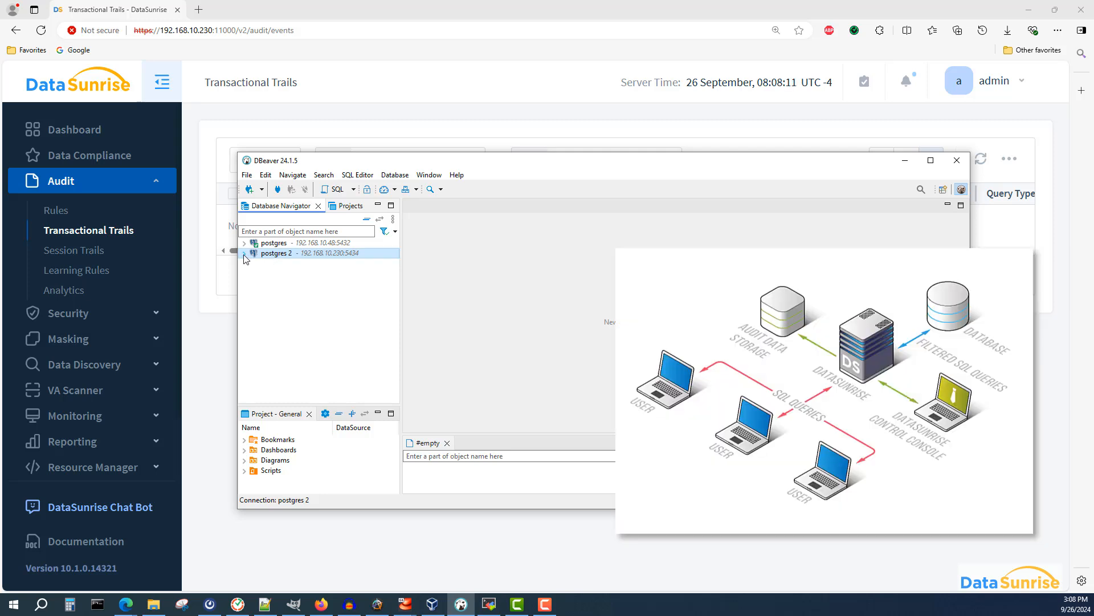
- Expand the postgres 2 connection down to my_database's public schema and open my_table's data
{"action": "left_click", "coordinate": [245, 254]}
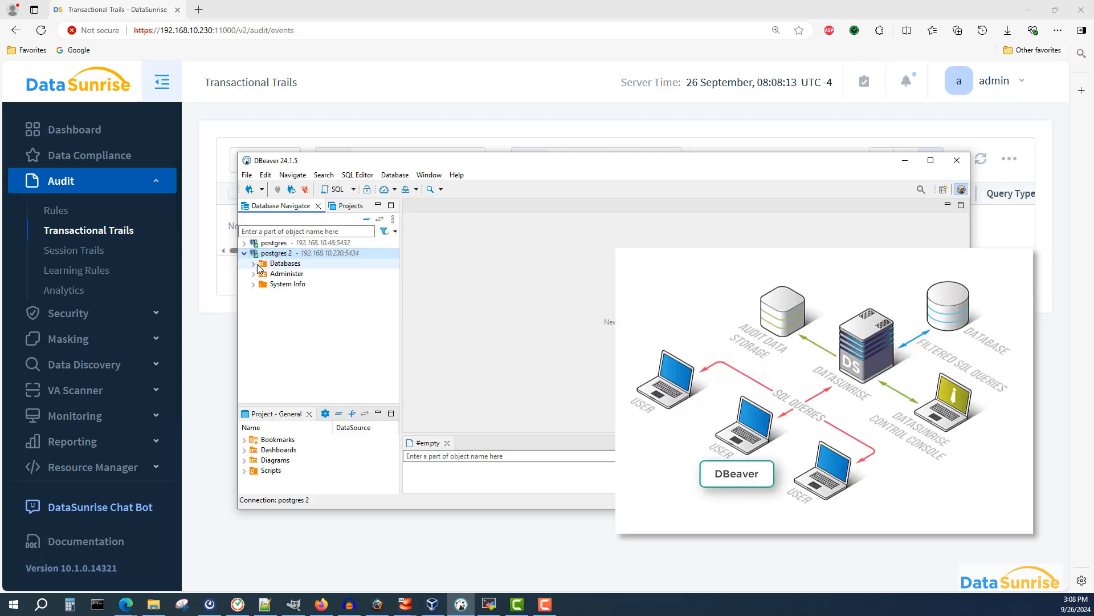
{"action": "left_click", "coordinate": [254, 263]}
{"action": "left_click", "coordinate": [263, 274]}
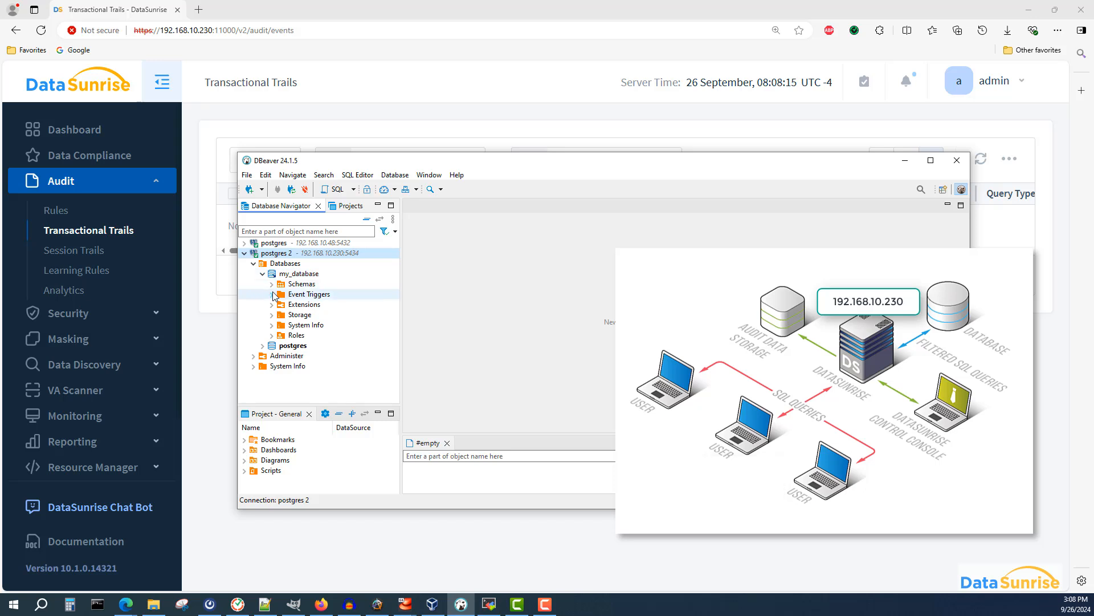
{"action": "left_click", "coordinate": [272, 284]}
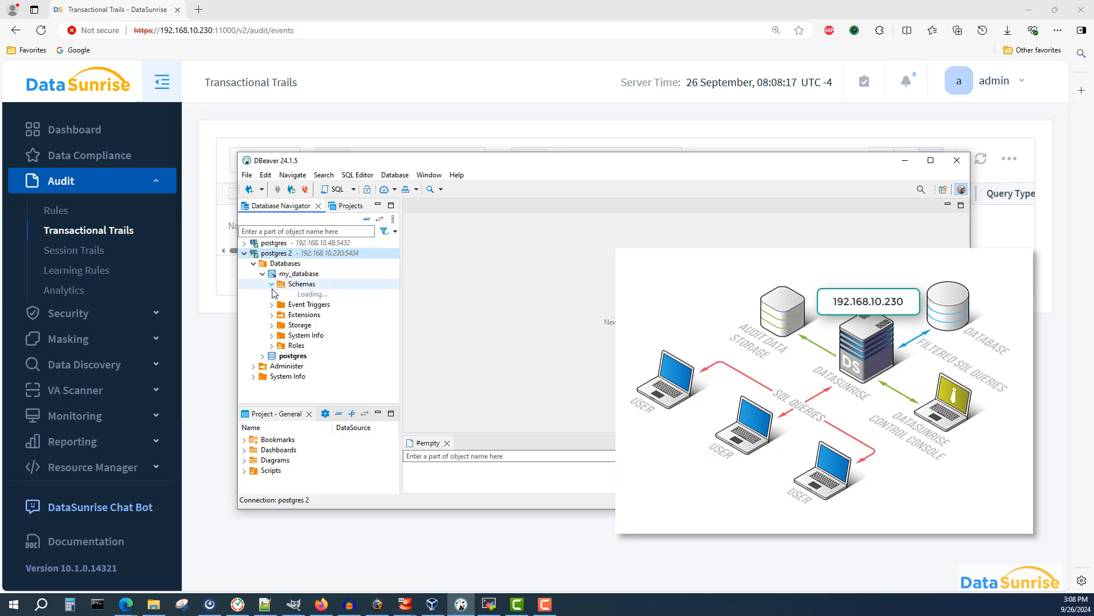
{"action": "left_click", "coordinate": [281, 297]}
{"action": "left_click", "coordinate": [281, 295]}
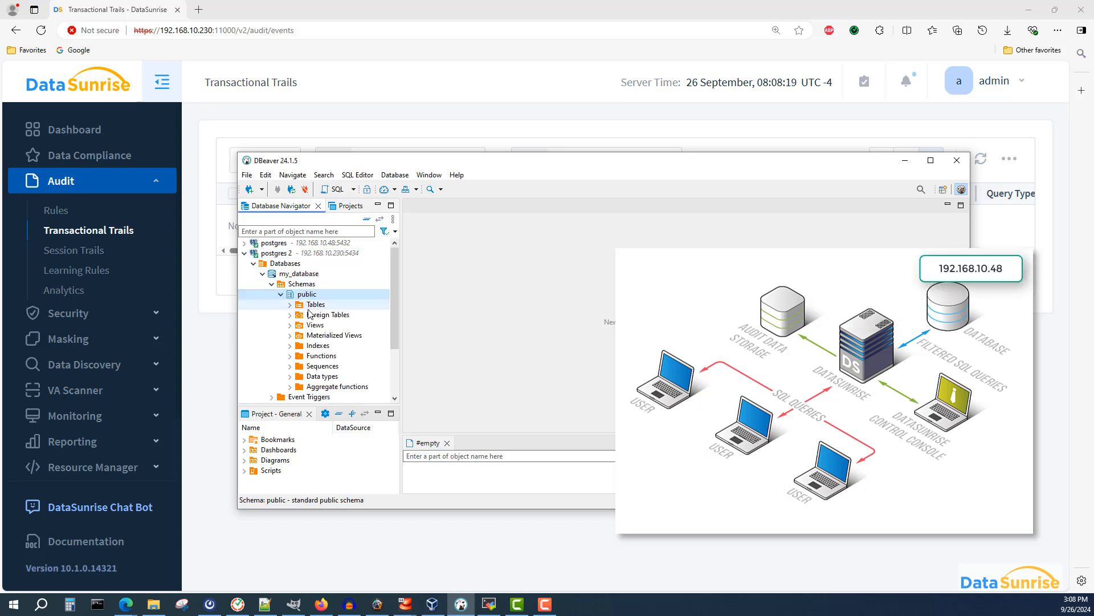
{"action": "left_click", "coordinate": [290, 305]}
{"action": "left_click", "coordinate": [300, 315]}
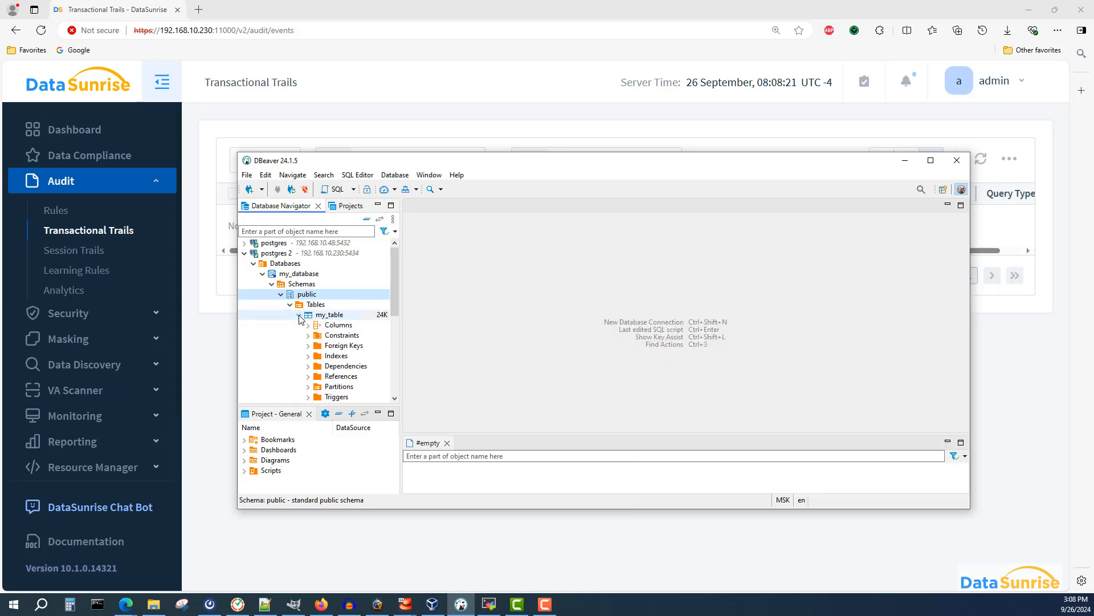
{"action": "left_click", "coordinate": [329, 316]}
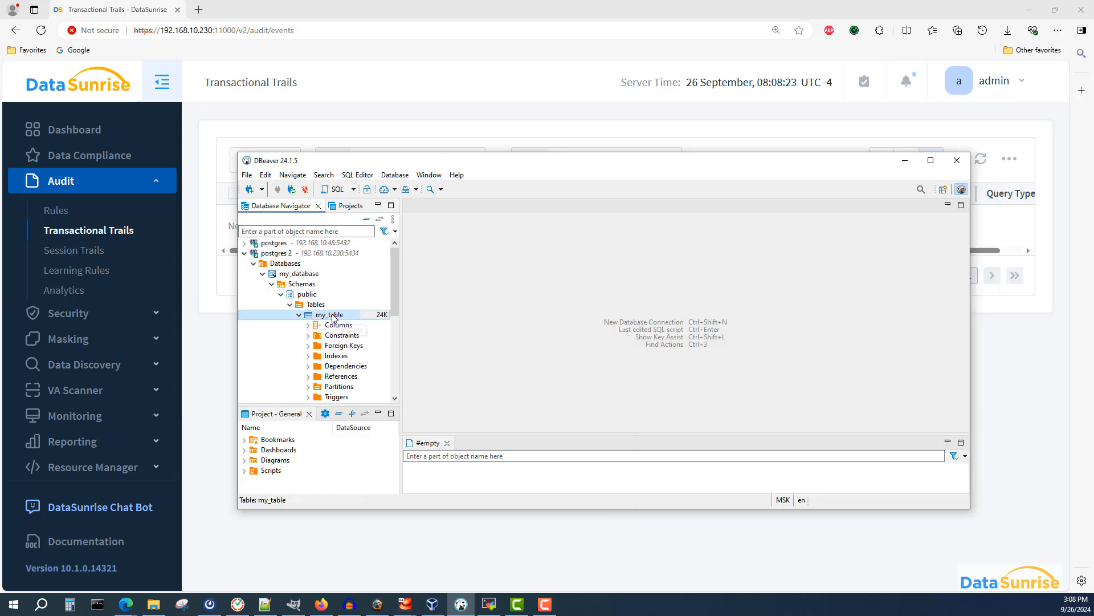
{"action": "double_click", "coordinate": [333, 317]}
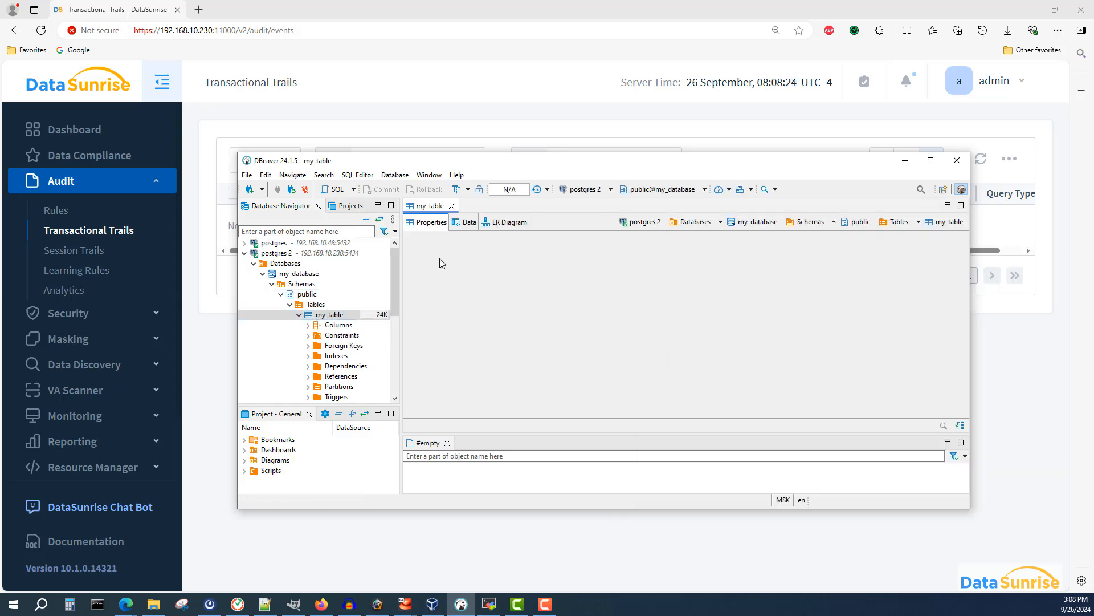
{"action": "left_click", "coordinate": [470, 224]}
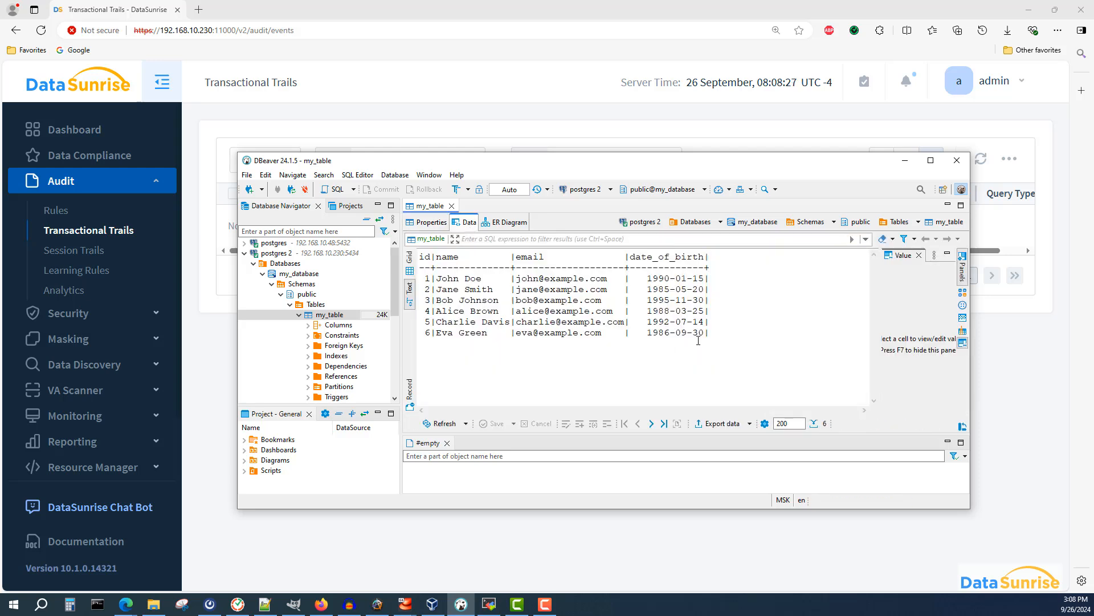
- Return to Transactional Trails, refresh the event list, and expand the audited query text
{"action": "left_click", "coordinate": [709, 336]}
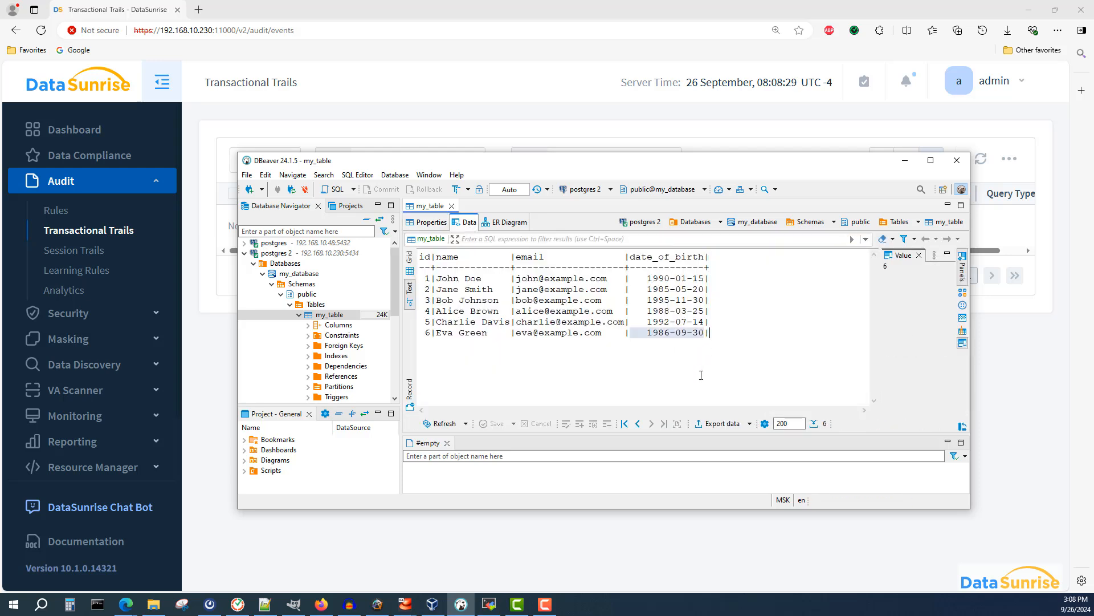
{"action": "left_click", "coordinate": [905, 160]}
{"action": "left_click", "coordinate": [981, 159]}
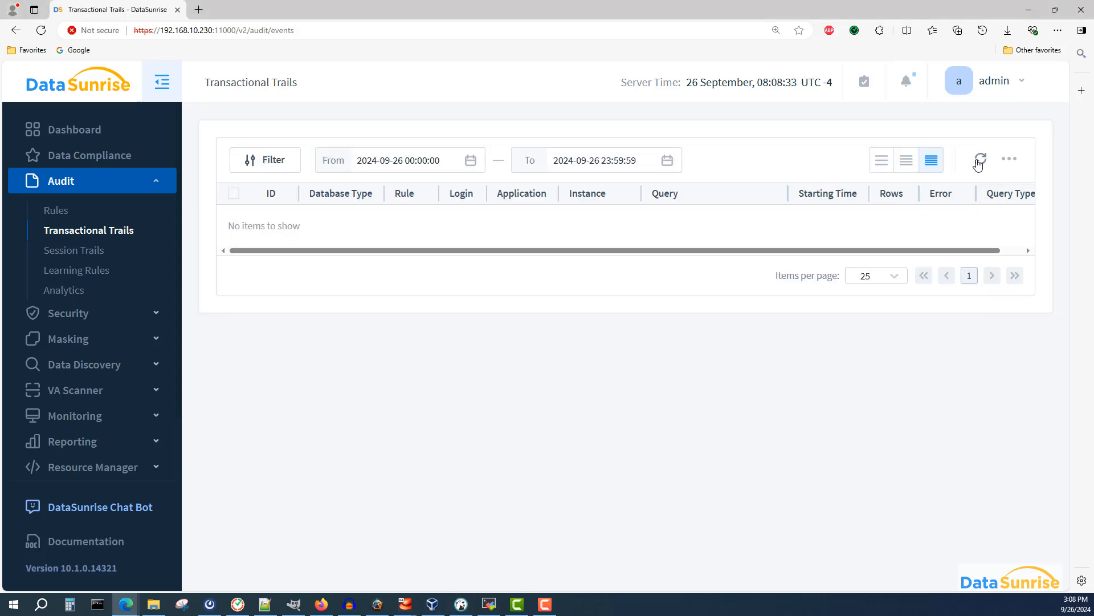
{"action": "left_click", "coordinate": [661, 251]}
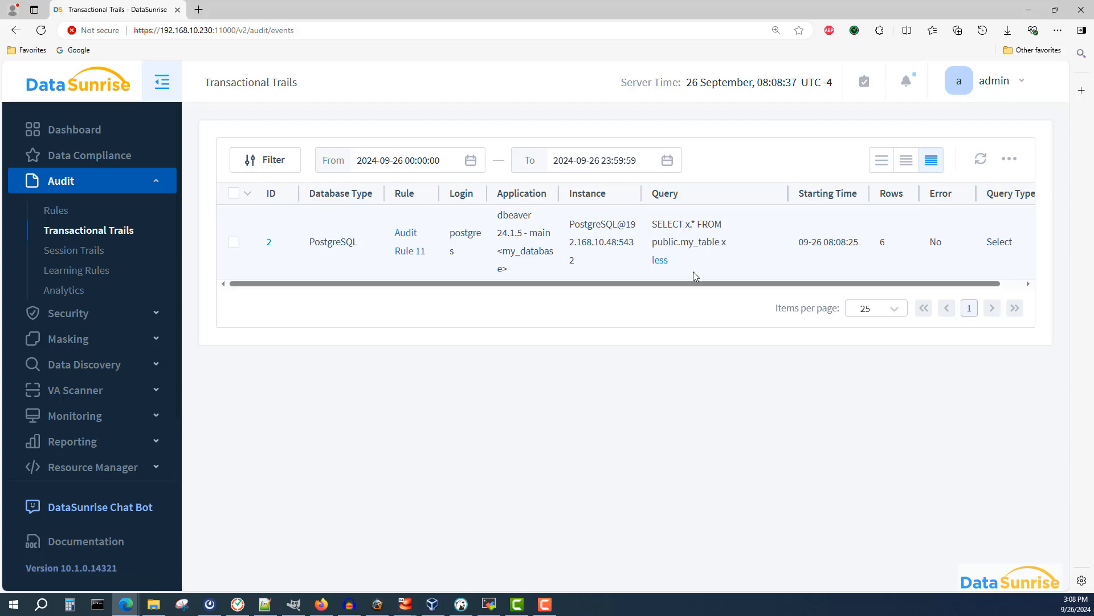
- Refresh my_table's data in DBeaver twice, then refresh the Transactional Trails list
{"action": "left_click", "coordinate": [461, 603]}
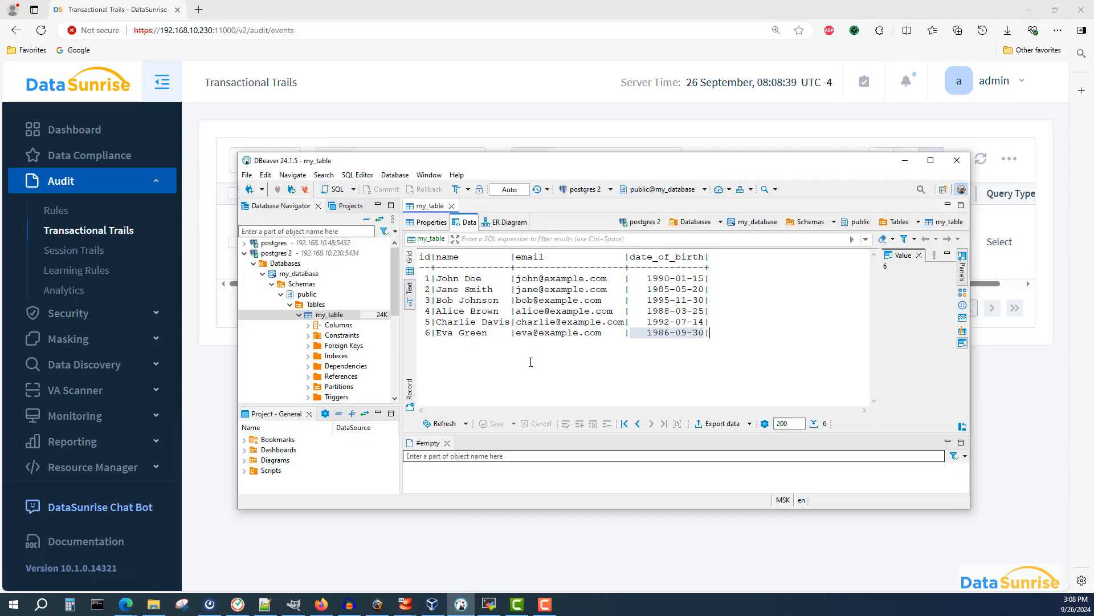
{"action": "left_click", "coordinate": [445, 425]}
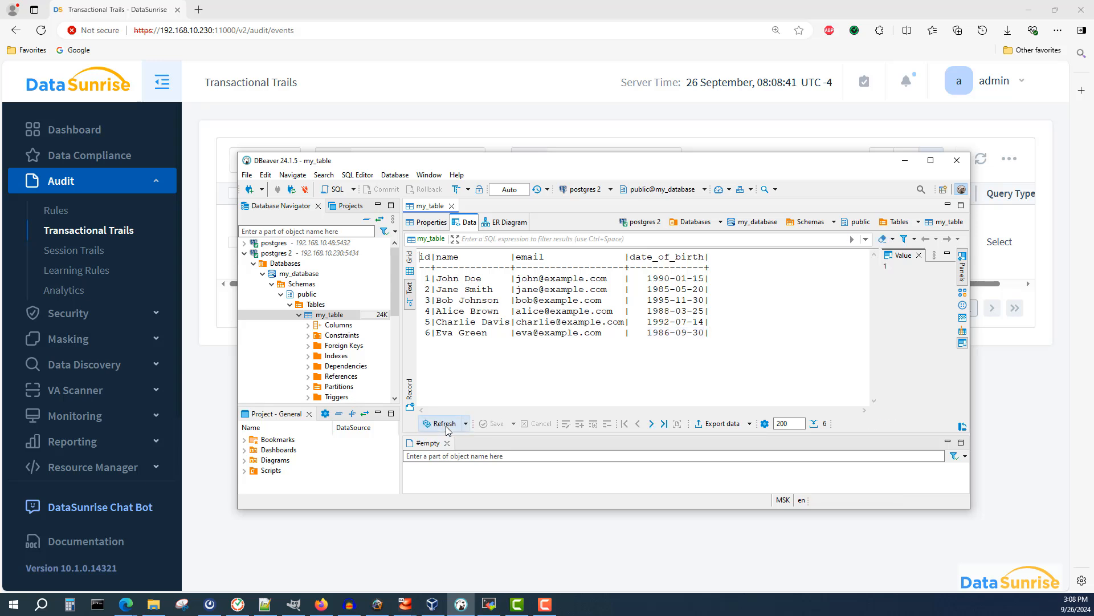
{"action": "left_click", "coordinate": [445, 425]}
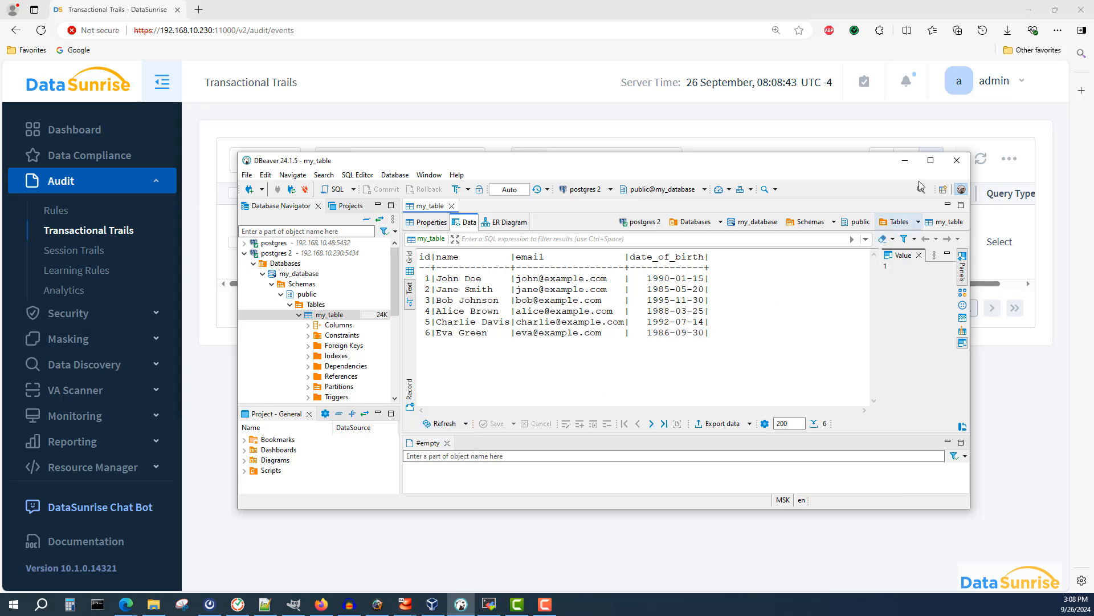
{"action": "left_click", "coordinate": [905, 160]}
{"action": "left_click", "coordinate": [987, 159]}
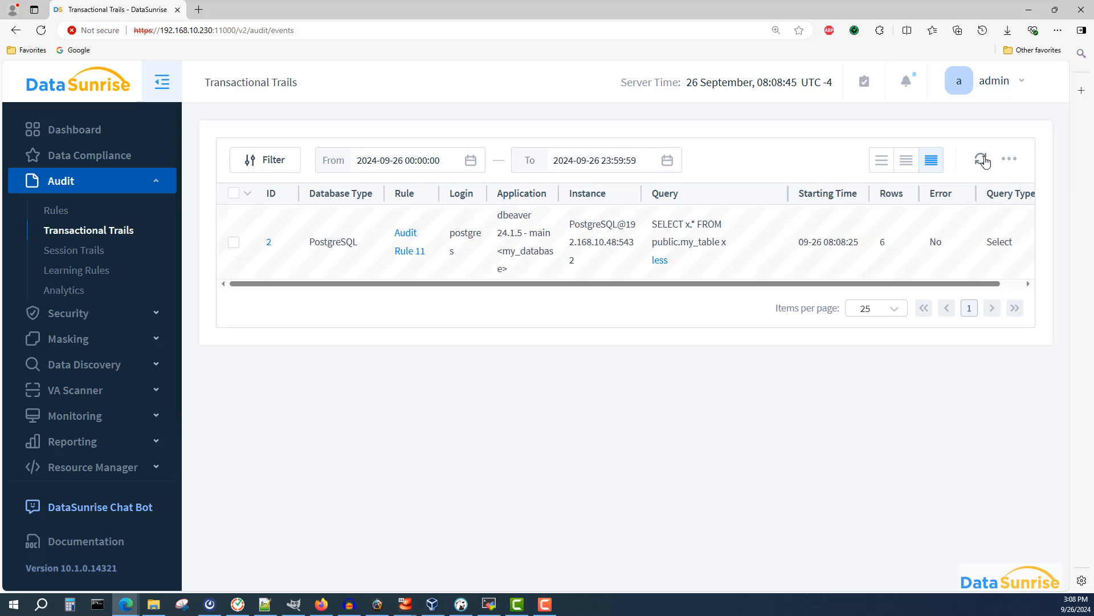
- Expand the audited queries' text and open the details of event 4, examining its query and objects
{"action": "left_click", "coordinate": [664, 326]}
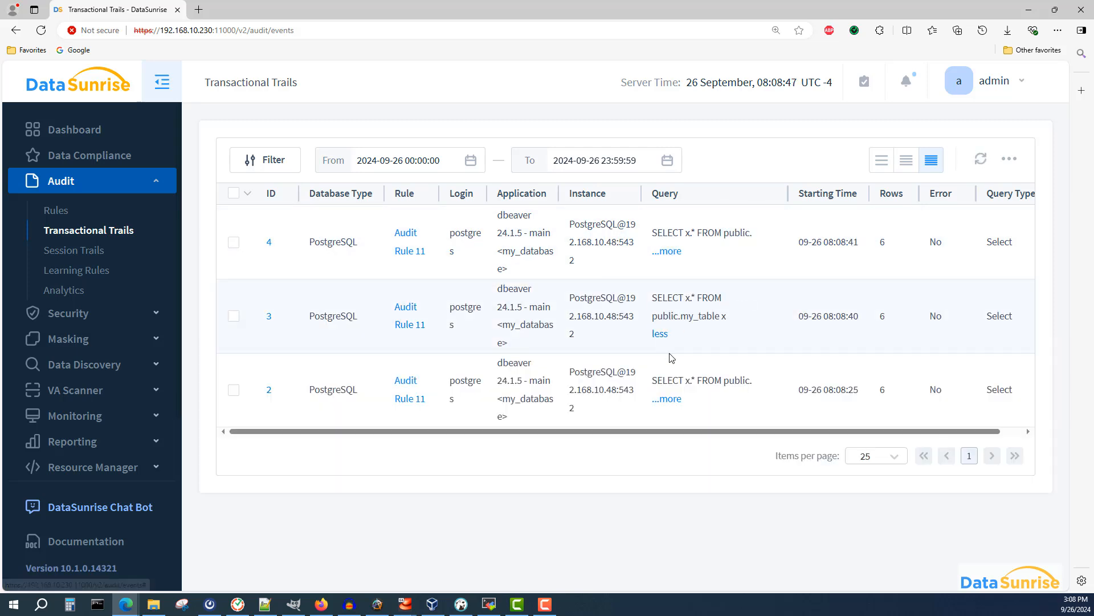
{"action": "left_click", "coordinate": [673, 403]}
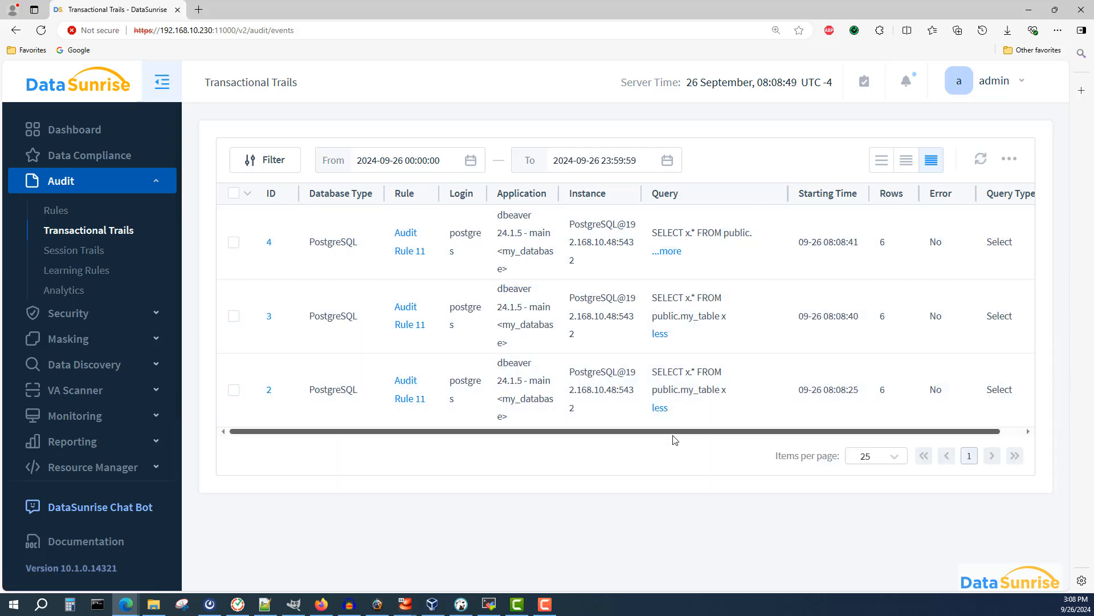
{"action": "left_click", "coordinate": [667, 252]}
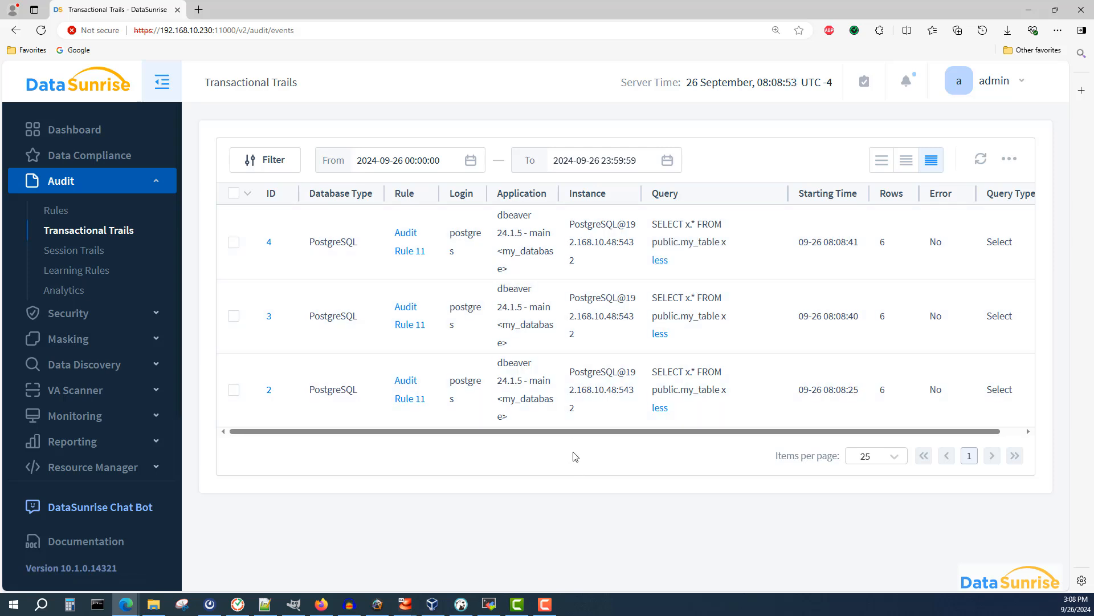
{"action": "left_click", "coordinate": [271, 245]}
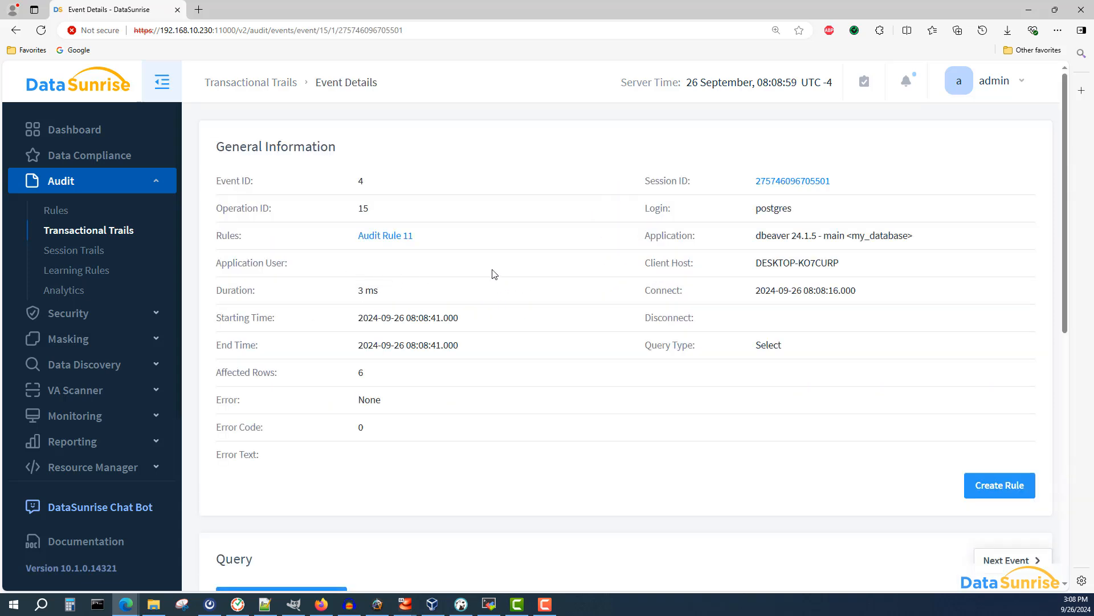
{"action": "scroll", "coordinate": [494, 274], "scroll_direction": "down", "scroll_amount": 6}
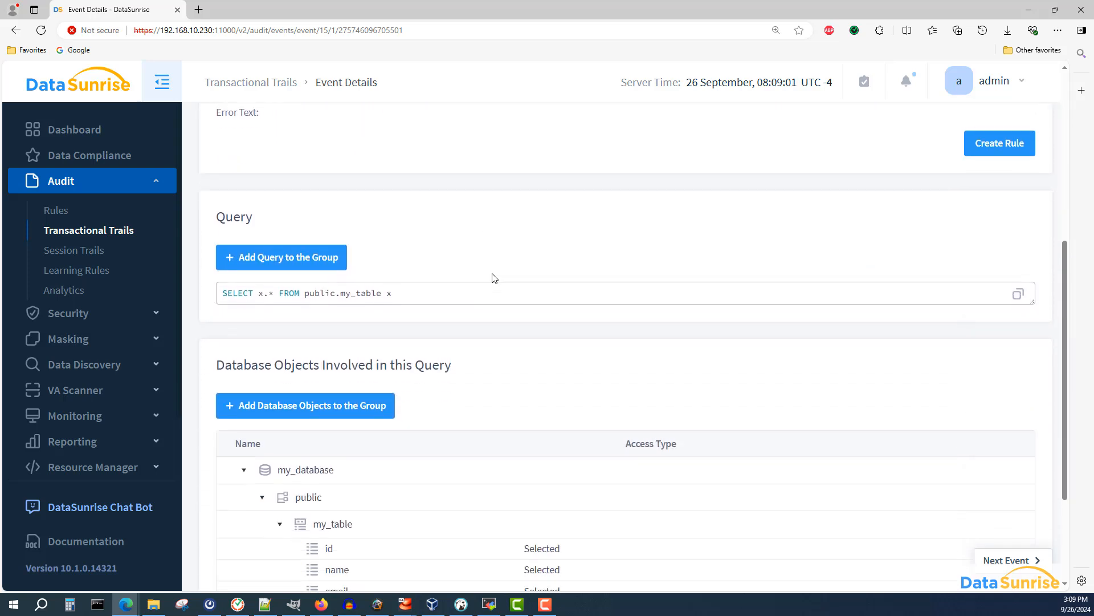
{"action": "scroll", "coordinate": [495, 278], "scroll_direction": "down", "scroll_amount": 3}
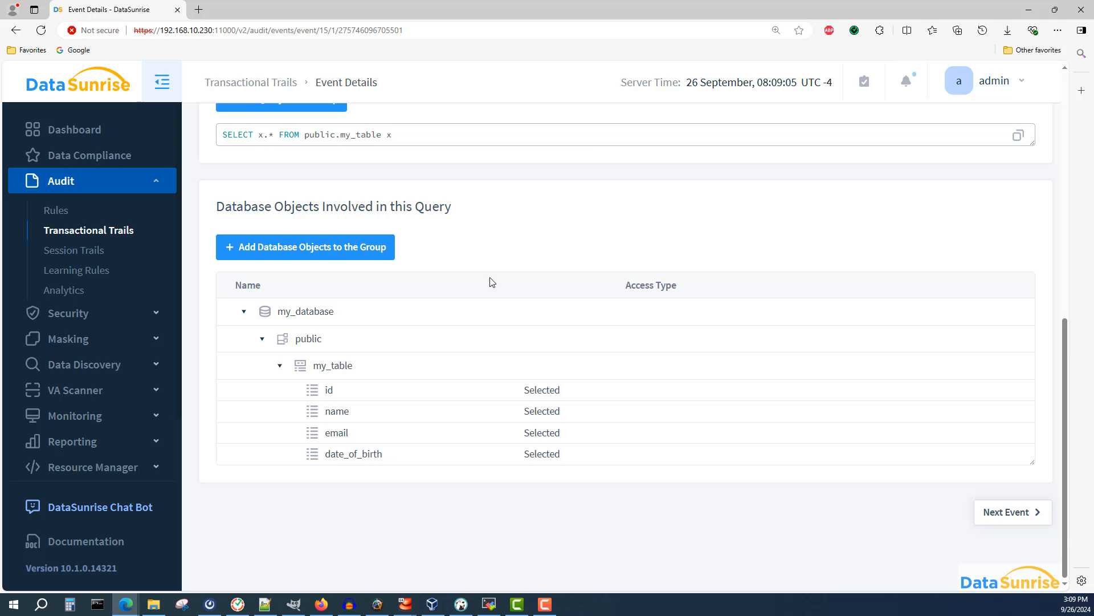
- Open the Audit Rules list and select Audit Rule 11
{"action": "left_click", "coordinate": [78, 230]}
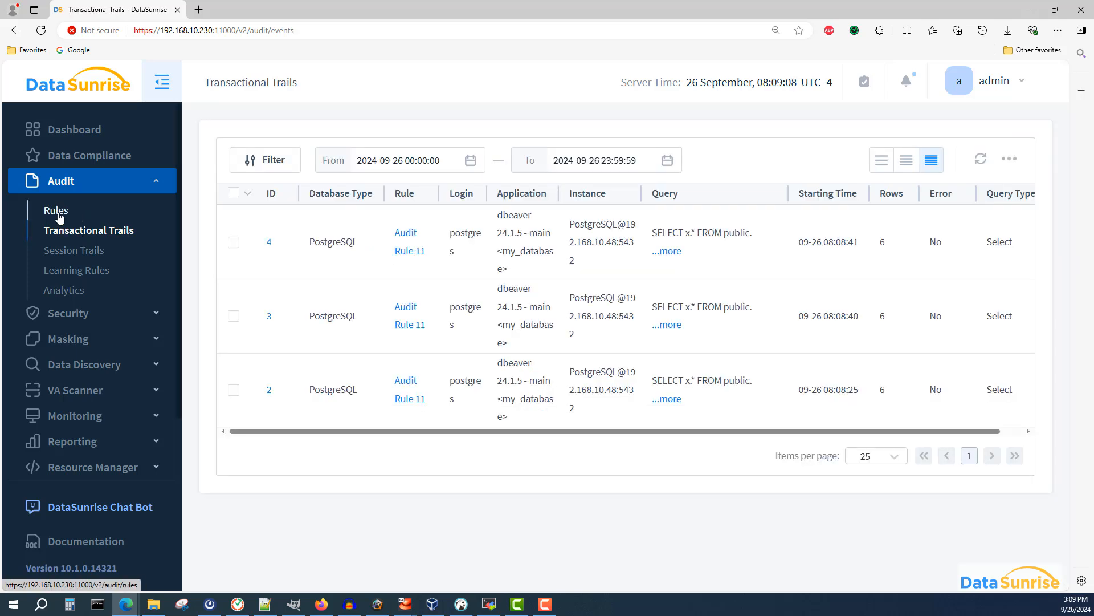
{"action": "left_click", "coordinate": [62, 212]}
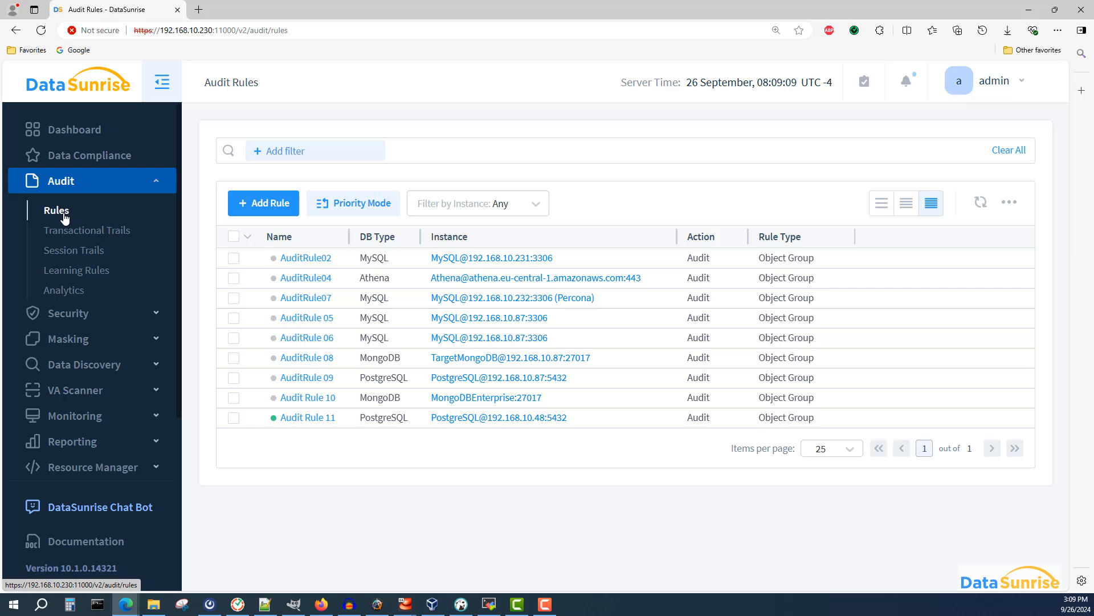
{"action": "left_click", "coordinate": [234, 417]}
{"action": "left_click", "coordinate": [394, 202]}
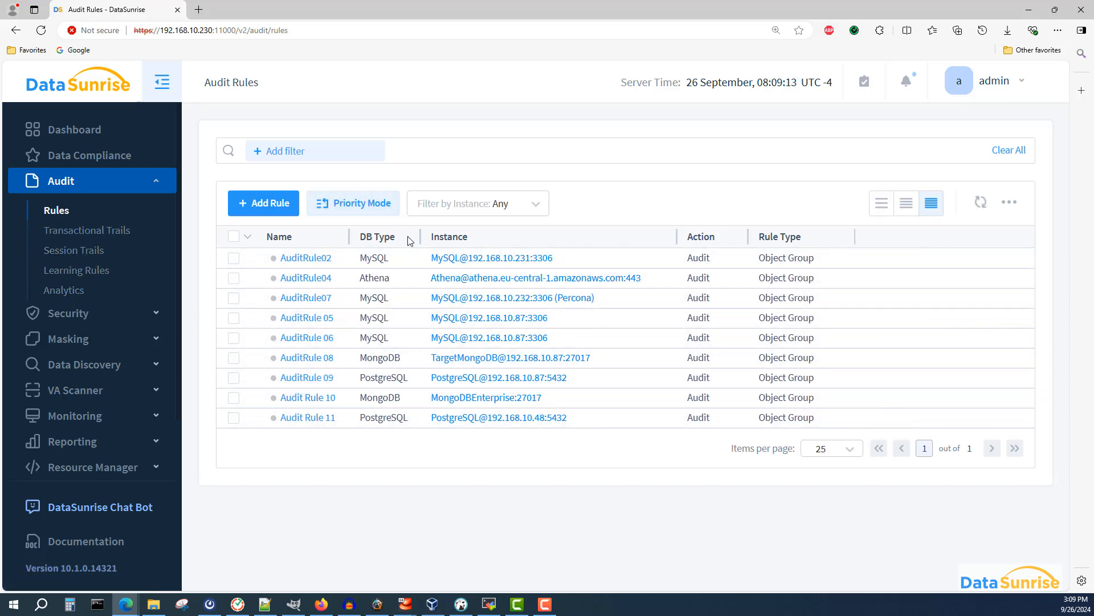